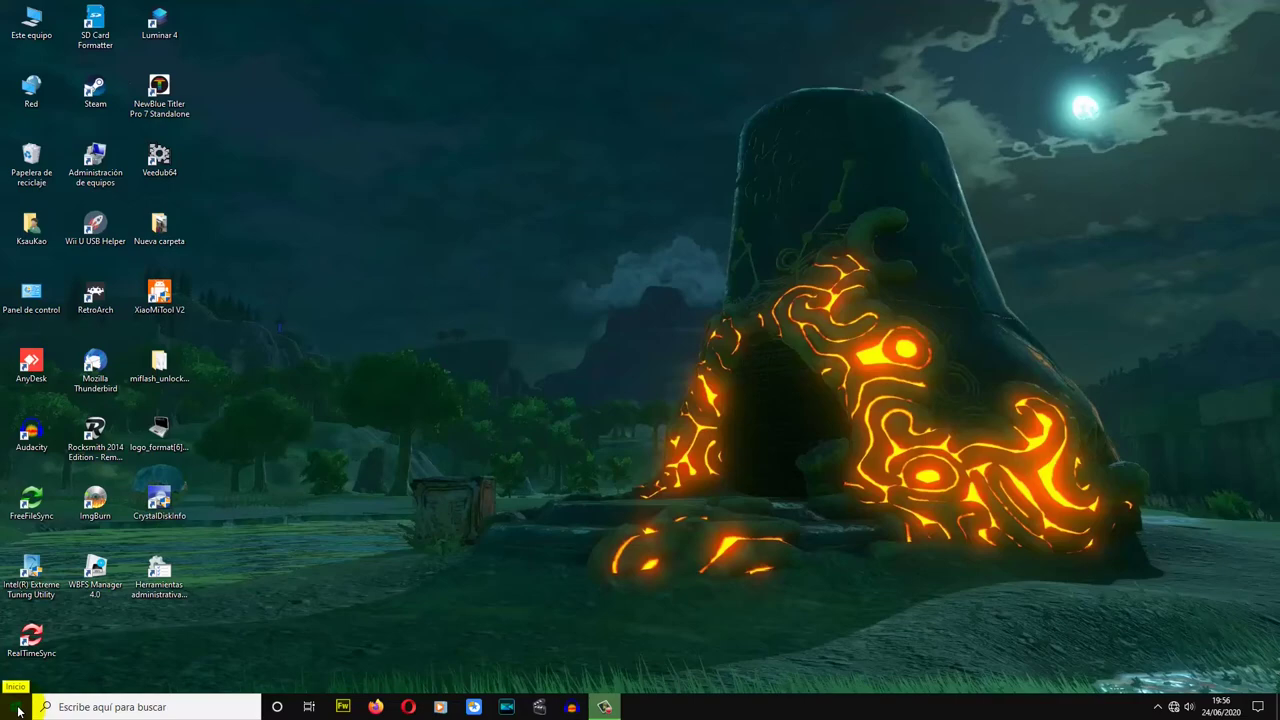
Open the Copia de seguridad settings under Actualización y seguridad and enable automatic file backup with Historial de archivos
{"action": "right_click", "coordinate": [18, 710]}
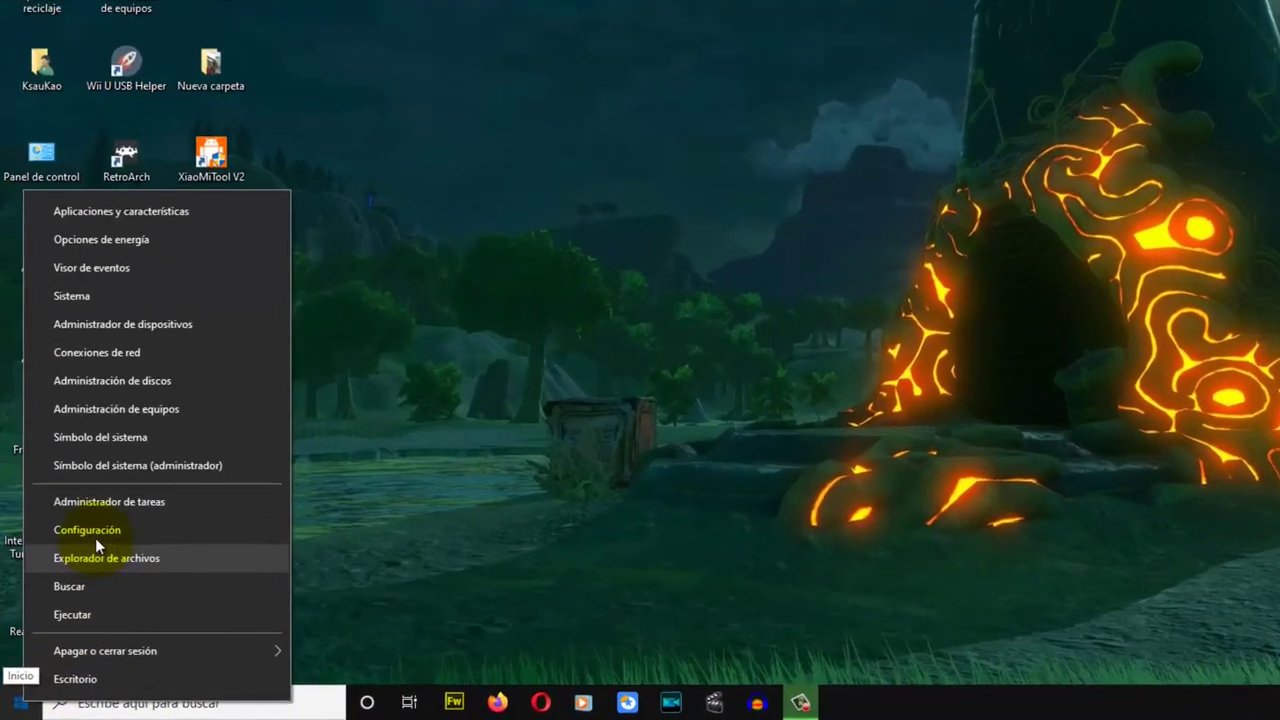
{"action": "left_click", "coordinate": [90, 530]}
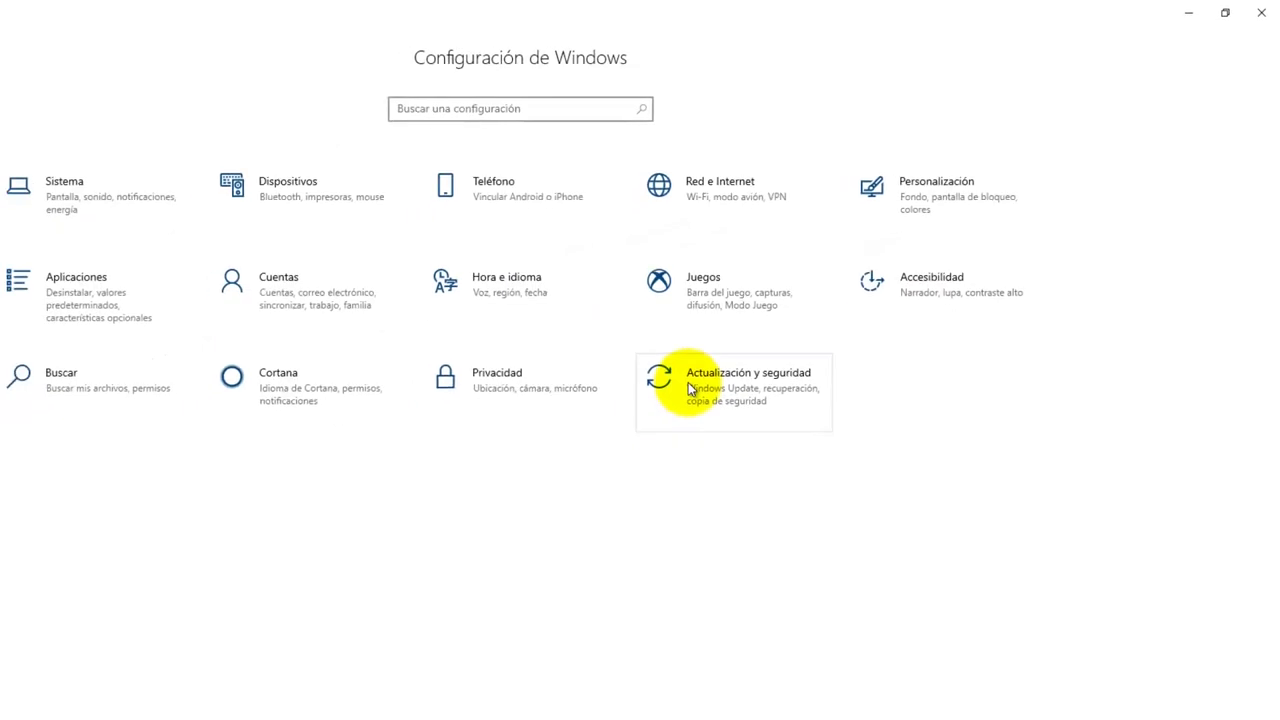
{"action": "left_click", "coordinate": [688, 382]}
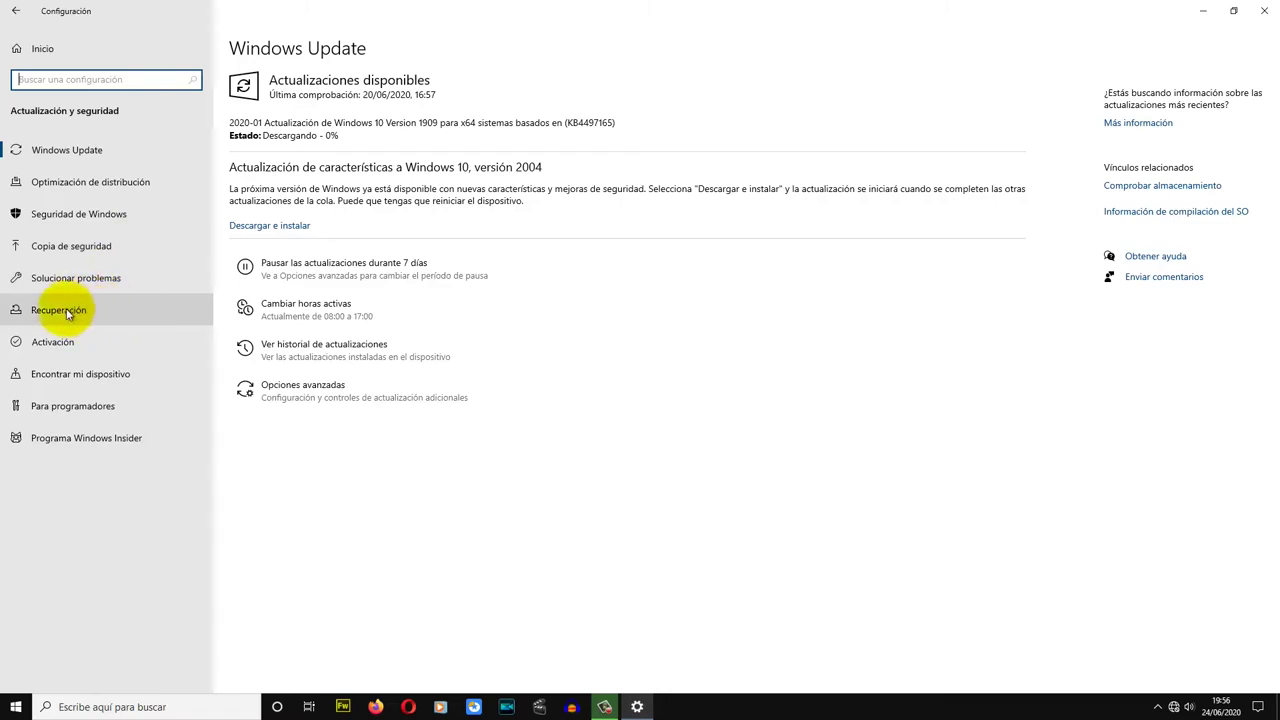
{"action": "left_click", "coordinate": [104, 254]}
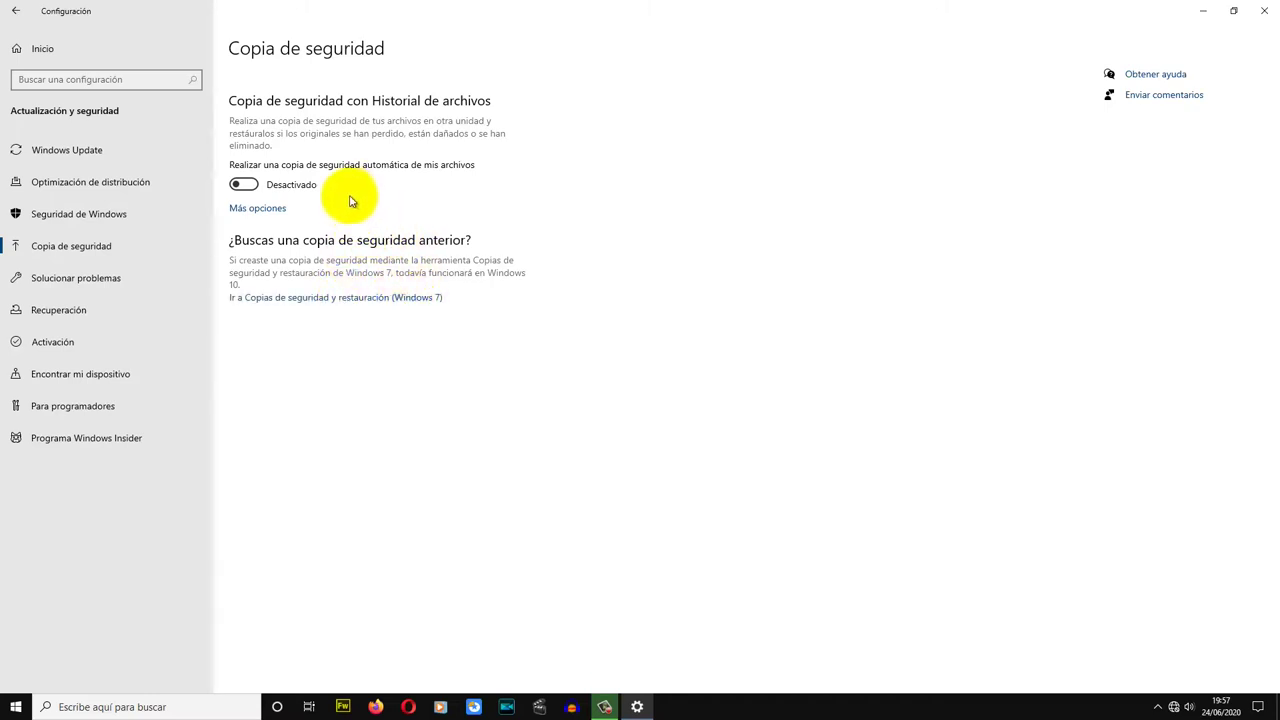
{"action": "left_click", "coordinate": [255, 188]}
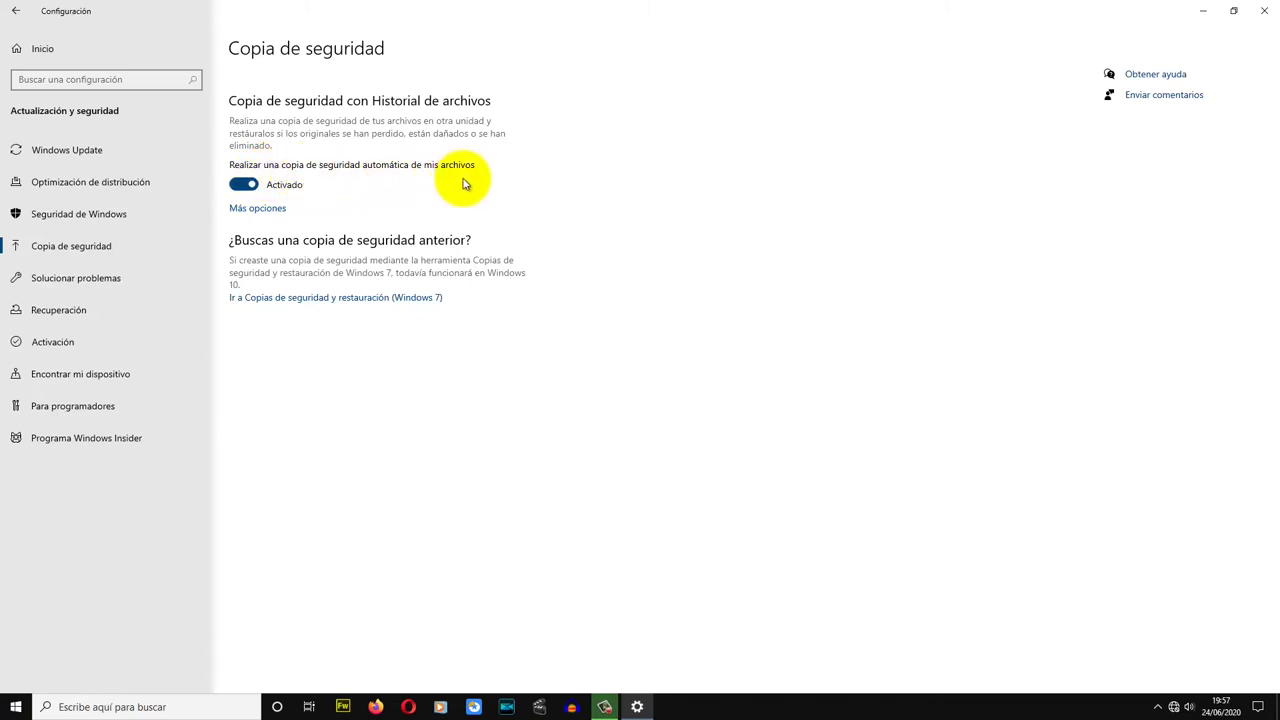
Set the file backup frequency to Diariamente and review the retention choices, leaving Para siempre selected
{"action": "left_click", "coordinate": [276, 212]}
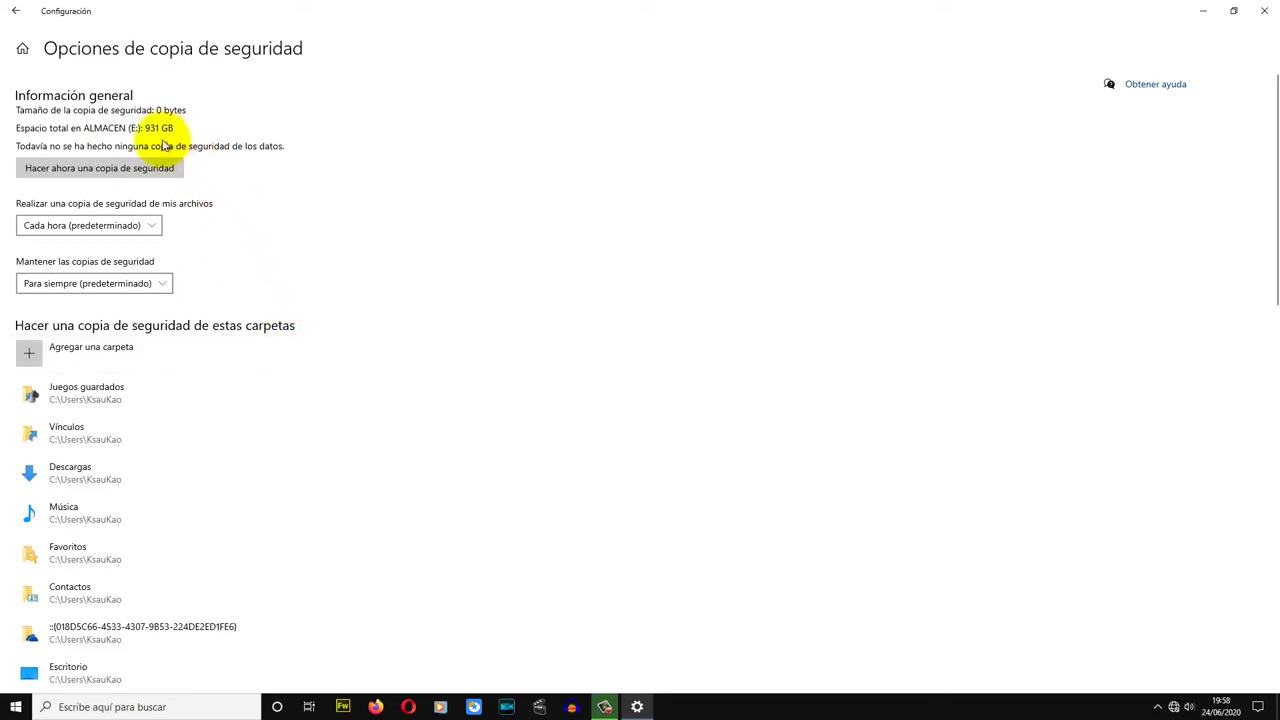
{"action": "left_click", "coordinate": [119, 164]}
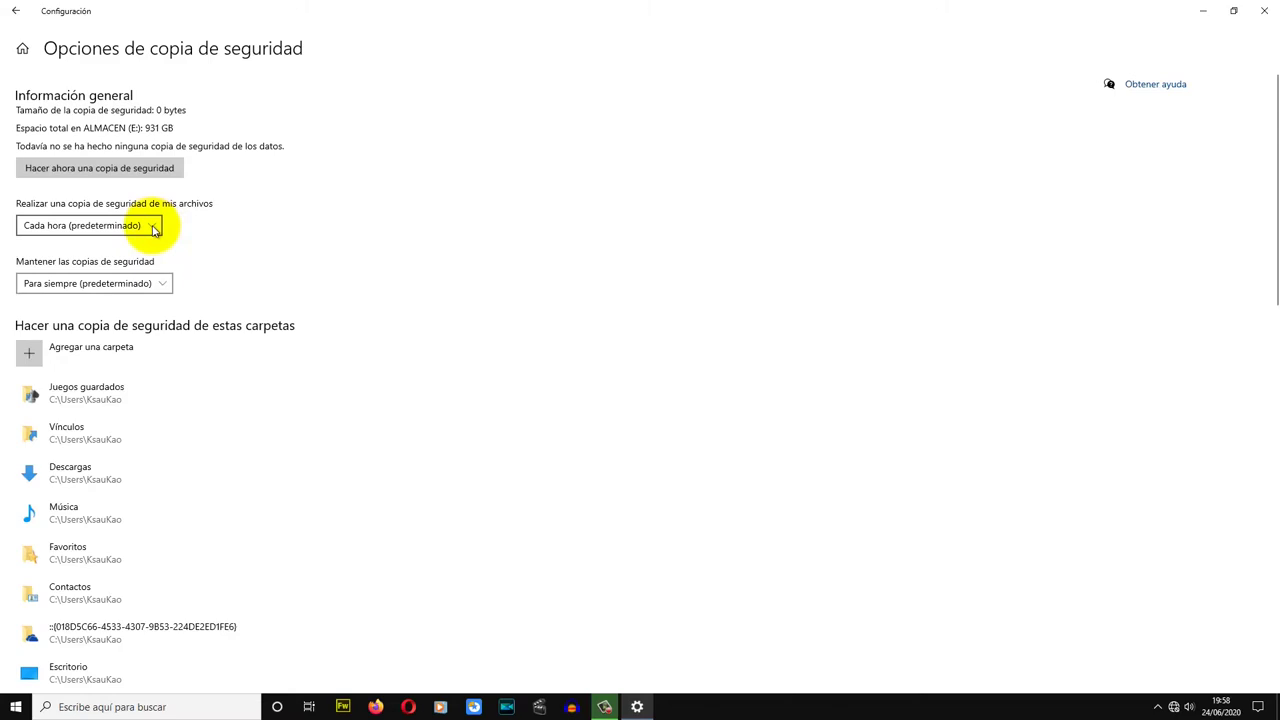
{"action": "left_click", "coordinate": [155, 228]}
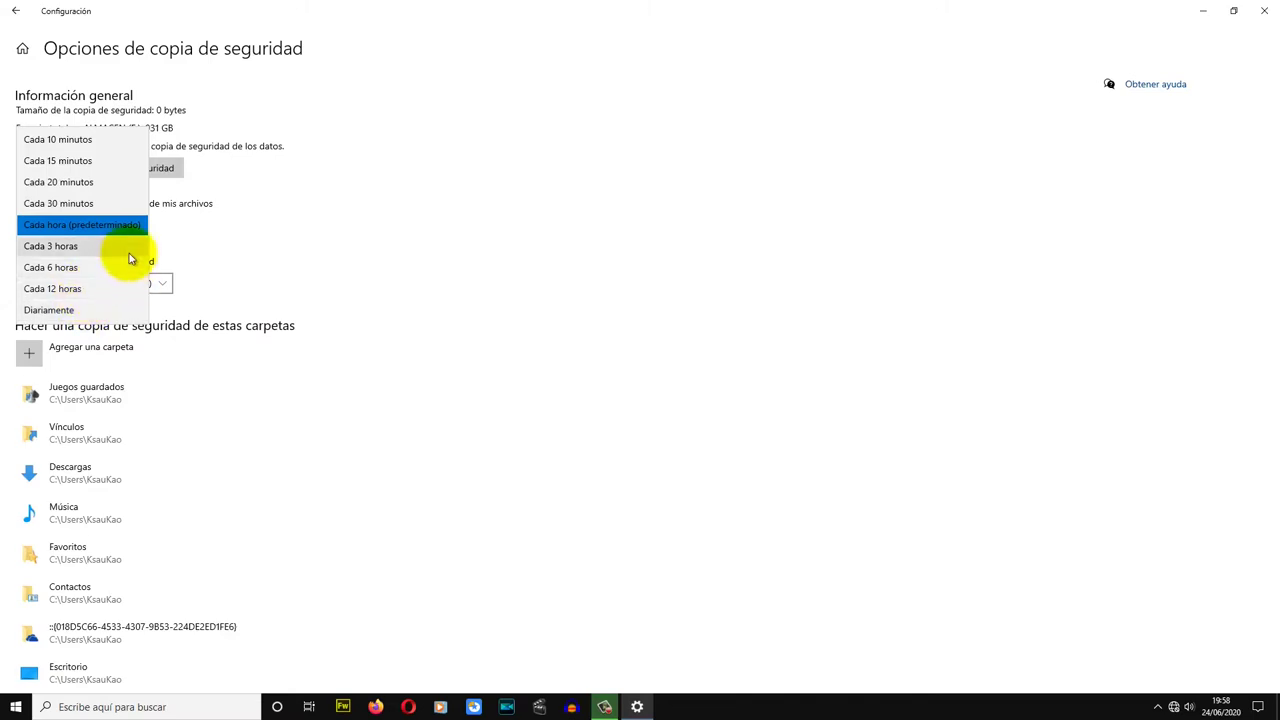
{"action": "left_click", "coordinate": [112, 310]}
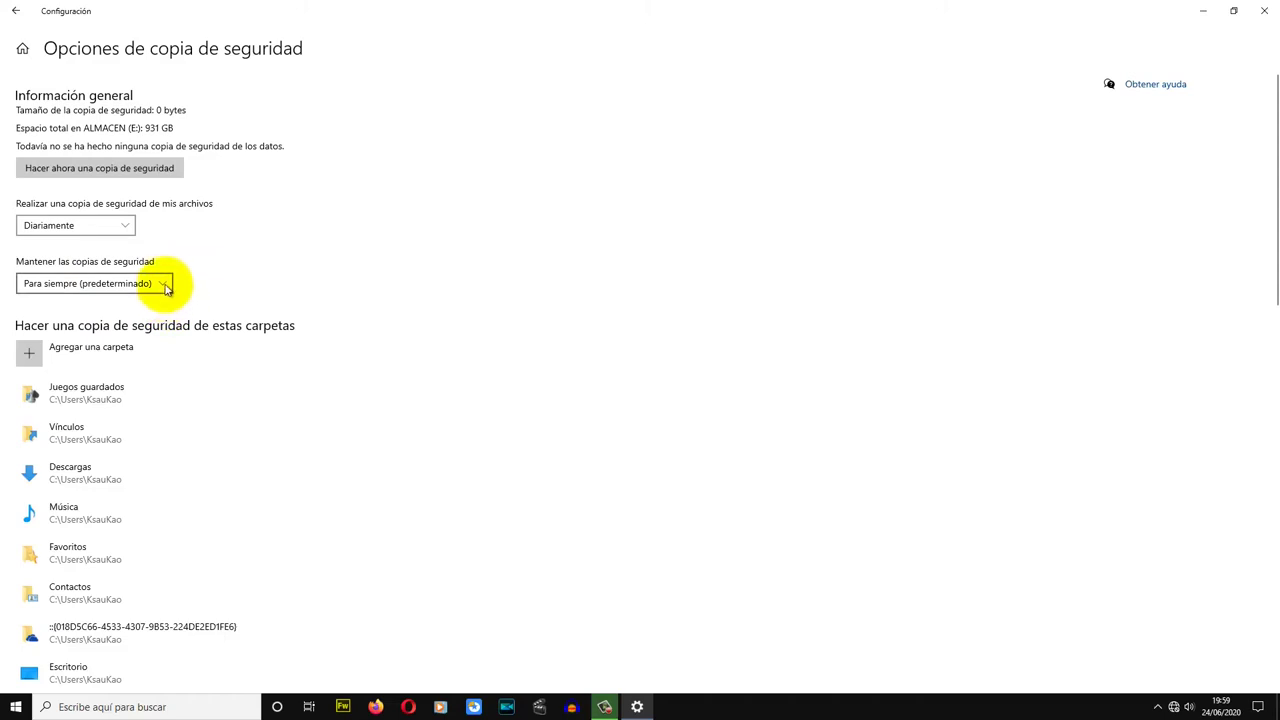
{"action": "left_click", "coordinate": [164, 285]}
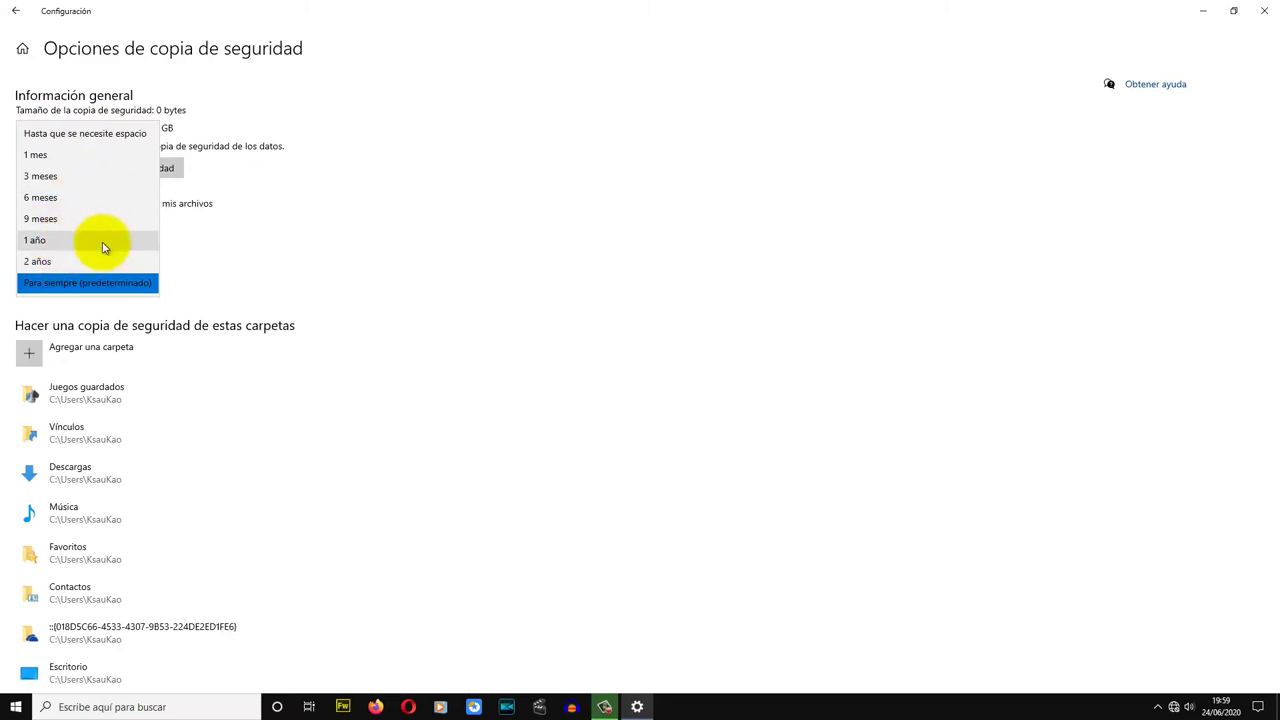
{"action": "left_click", "coordinate": [242, 264]}
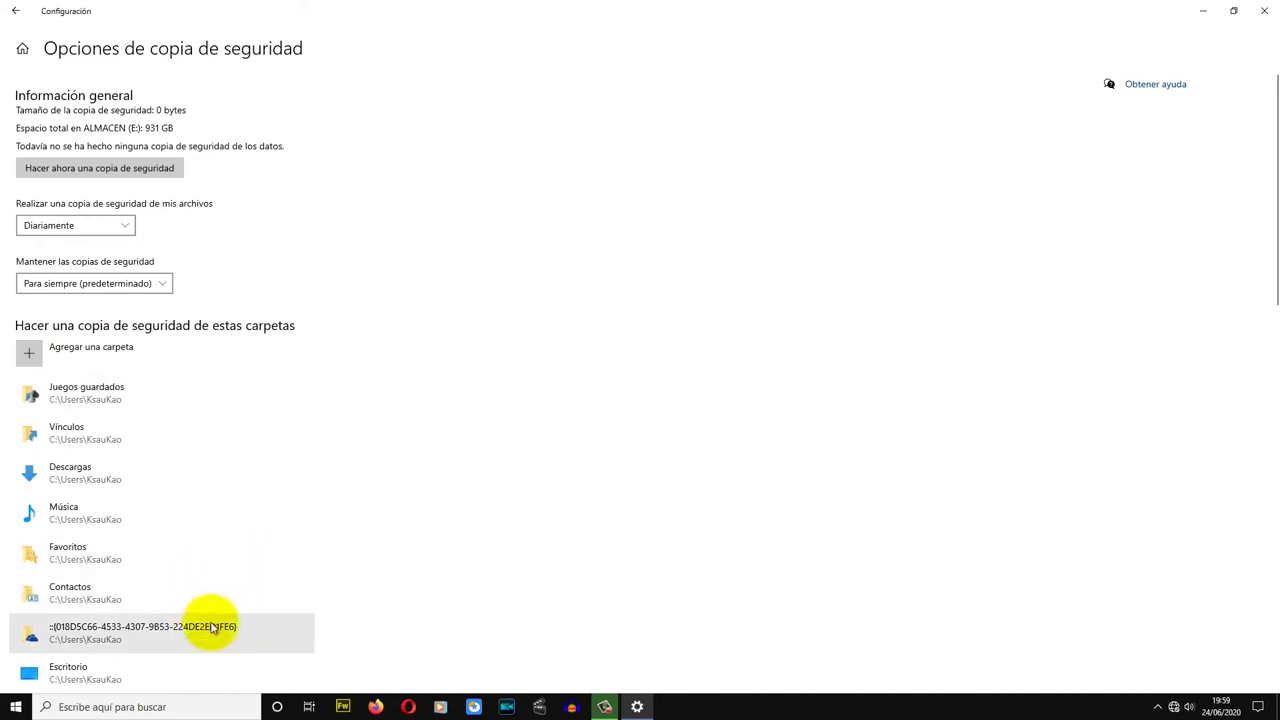
{"action": "left_click", "coordinate": [270, 632]}
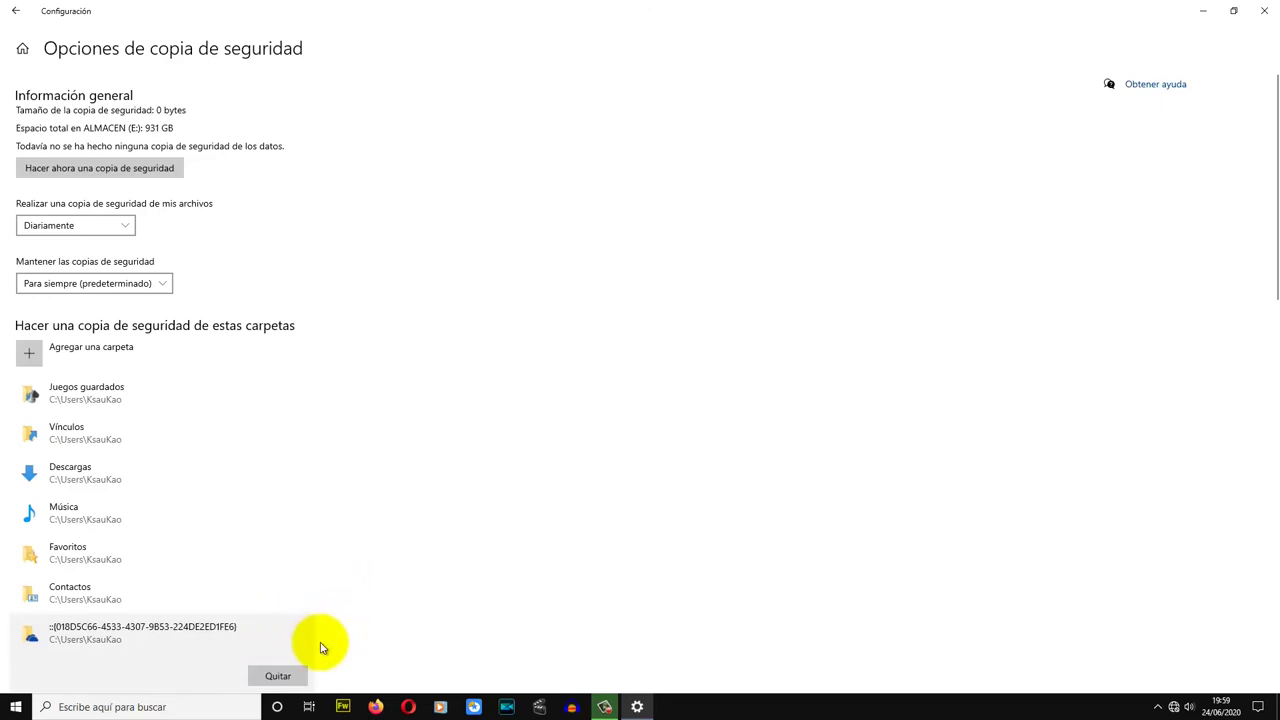
{"action": "left_click", "coordinate": [280, 676]}
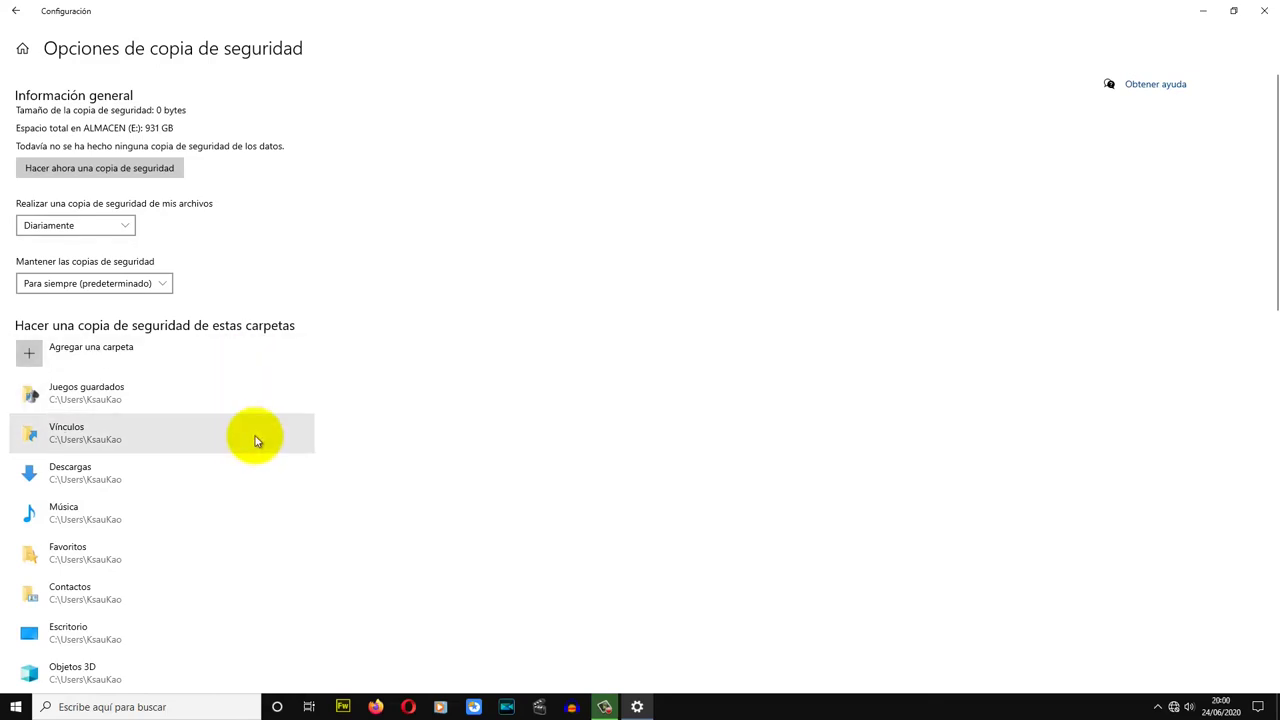
{"action": "left_click", "coordinate": [257, 488]}
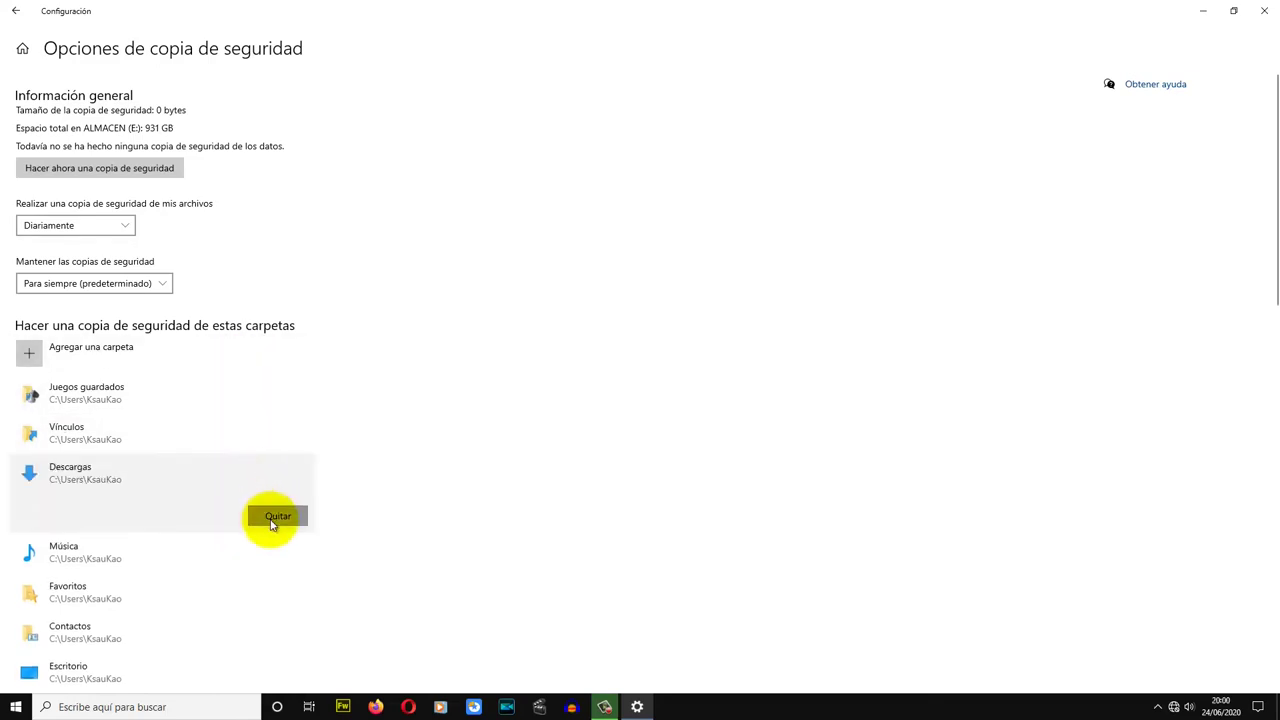
{"action": "left_click", "coordinate": [272, 518]}
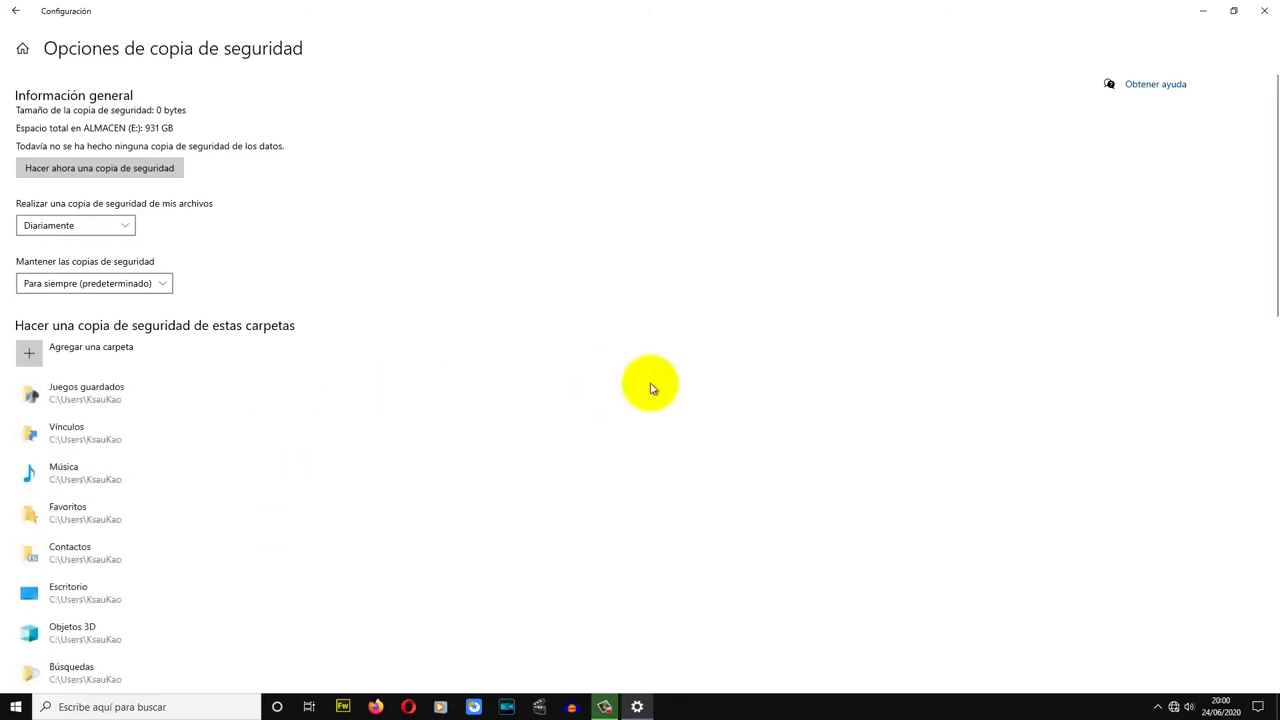
Add the Descargas folder to the folders excluded from the backup
{"action": "left_click_drag", "start_coordinate": [1276, 258], "coordinate": [1266, 663]}
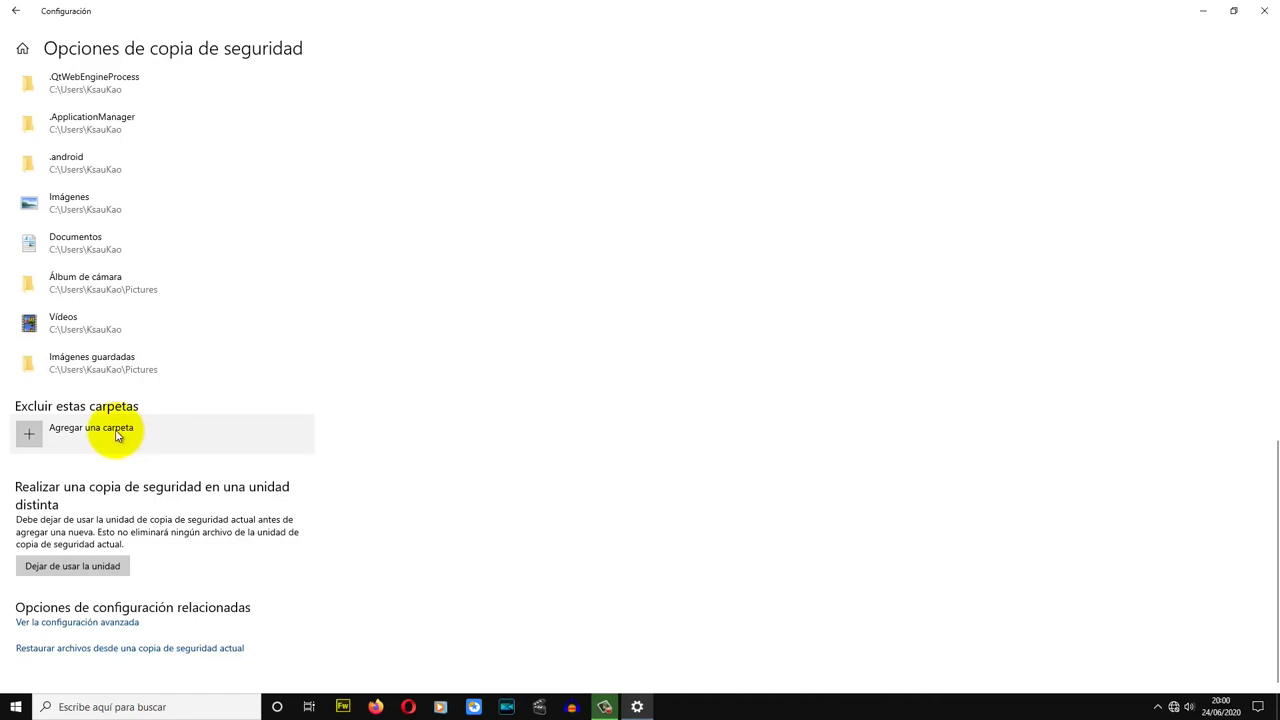
{"action": "left_click", "coordinate": [45, 436]}
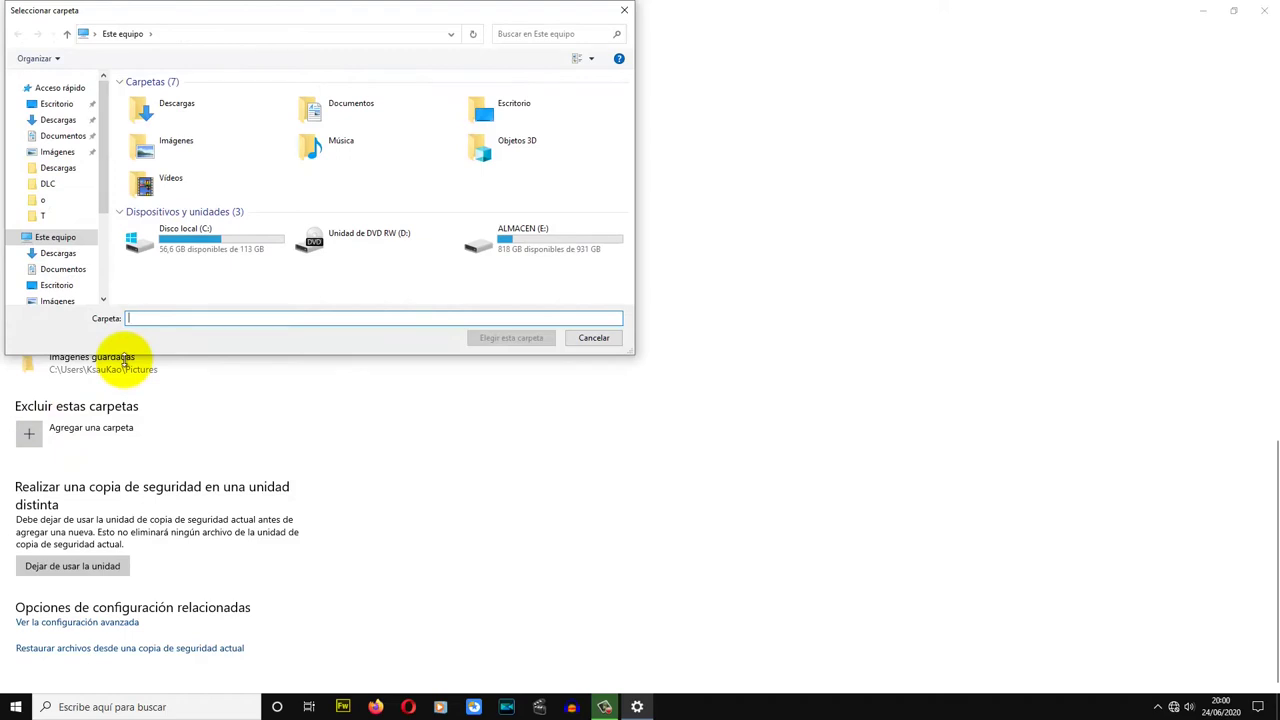
{"action": "left_click", "coordinate": [193, 118]}
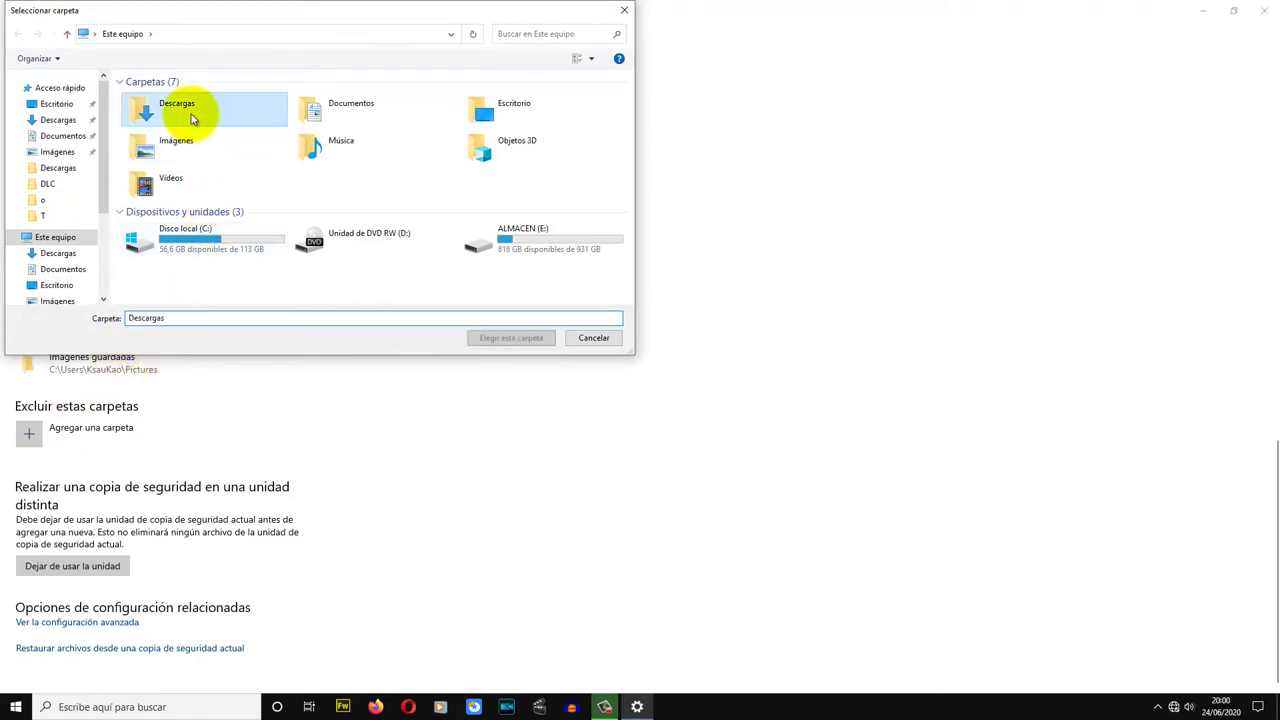
{"action": "left_click", "coordinate": [480, 337]}
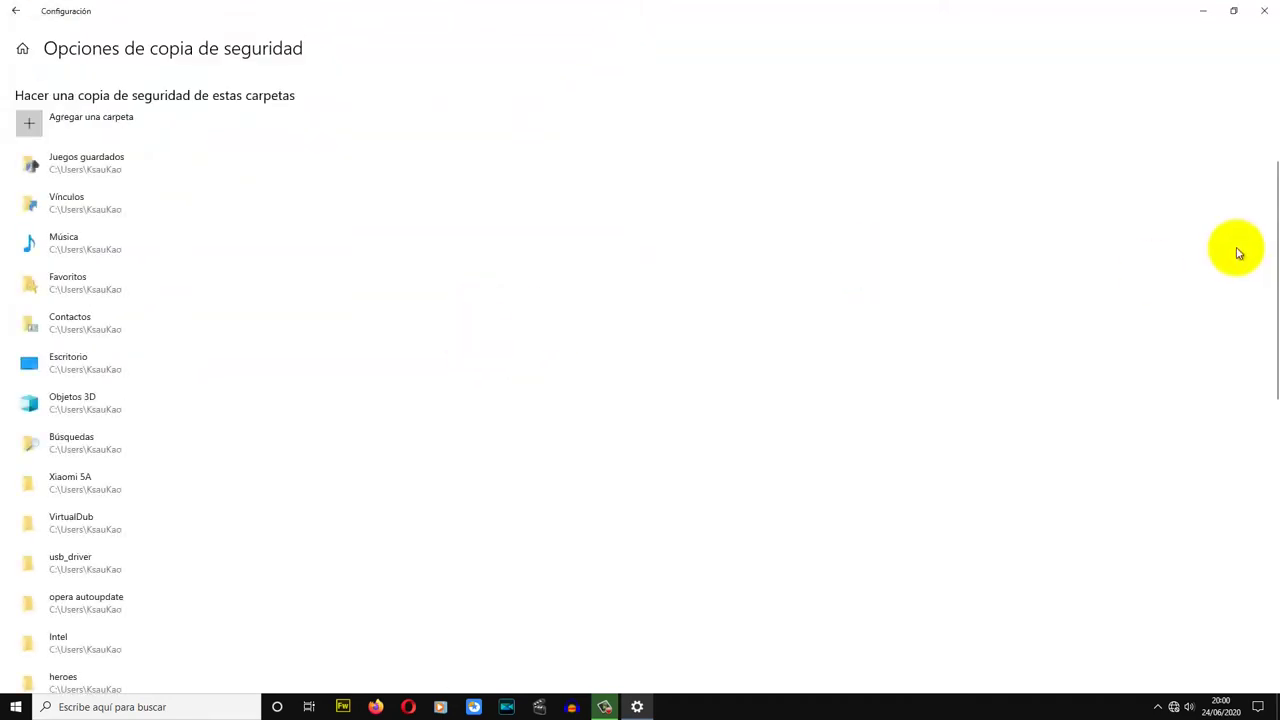
{"action": "left_click_drag", "start_coordinate": [1276, 347], "coordinate": [1266, 643]}
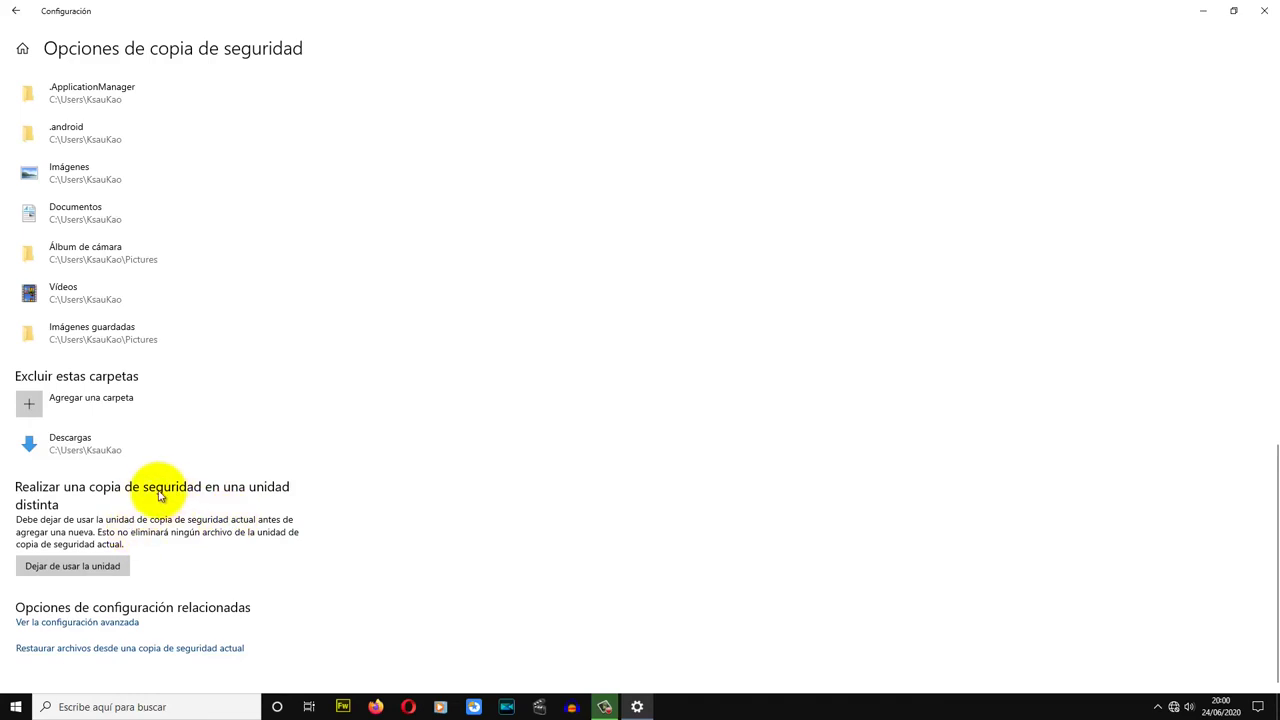
Examine the advanced Historial de archivos settings in a widened window, close it and return to the backup overview
{"action": "left_click_drag", "start_coordinate": [1265, 471], "coordinate": [1268, 90]}
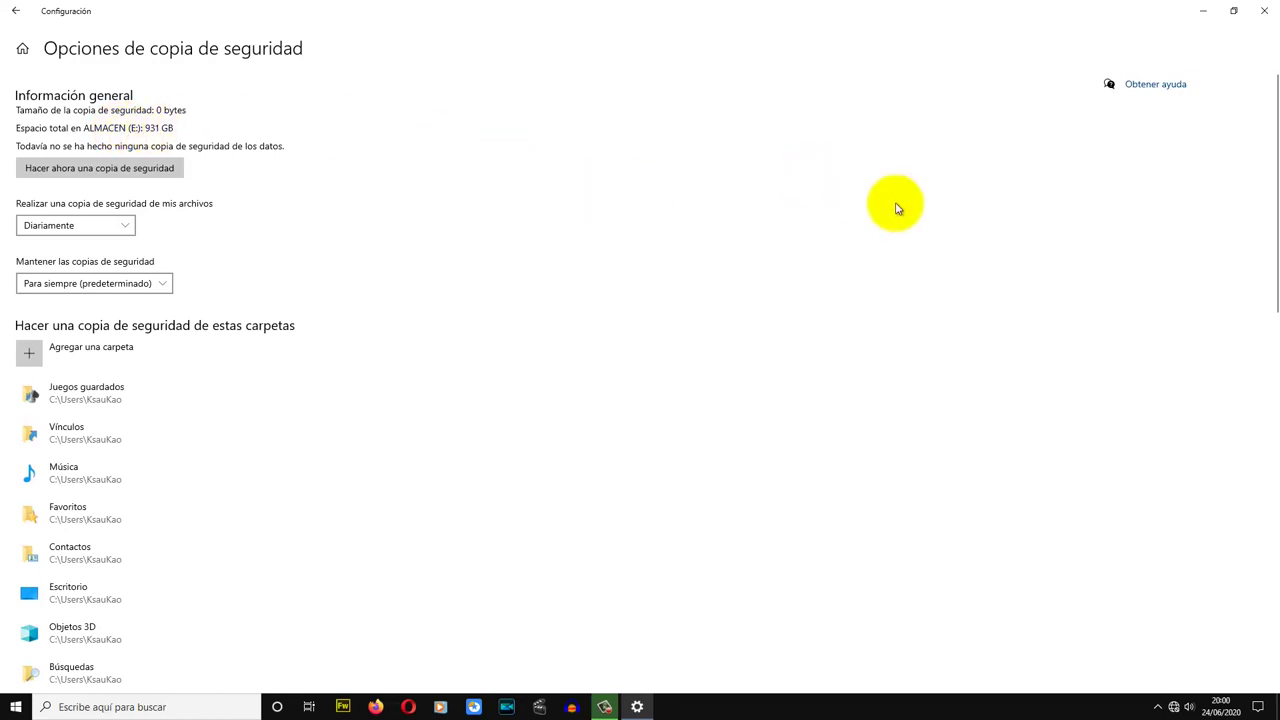
{"action": "left_click_drag", "start_coordinate": [1276, 286], "coordinate": [1266, 643]}
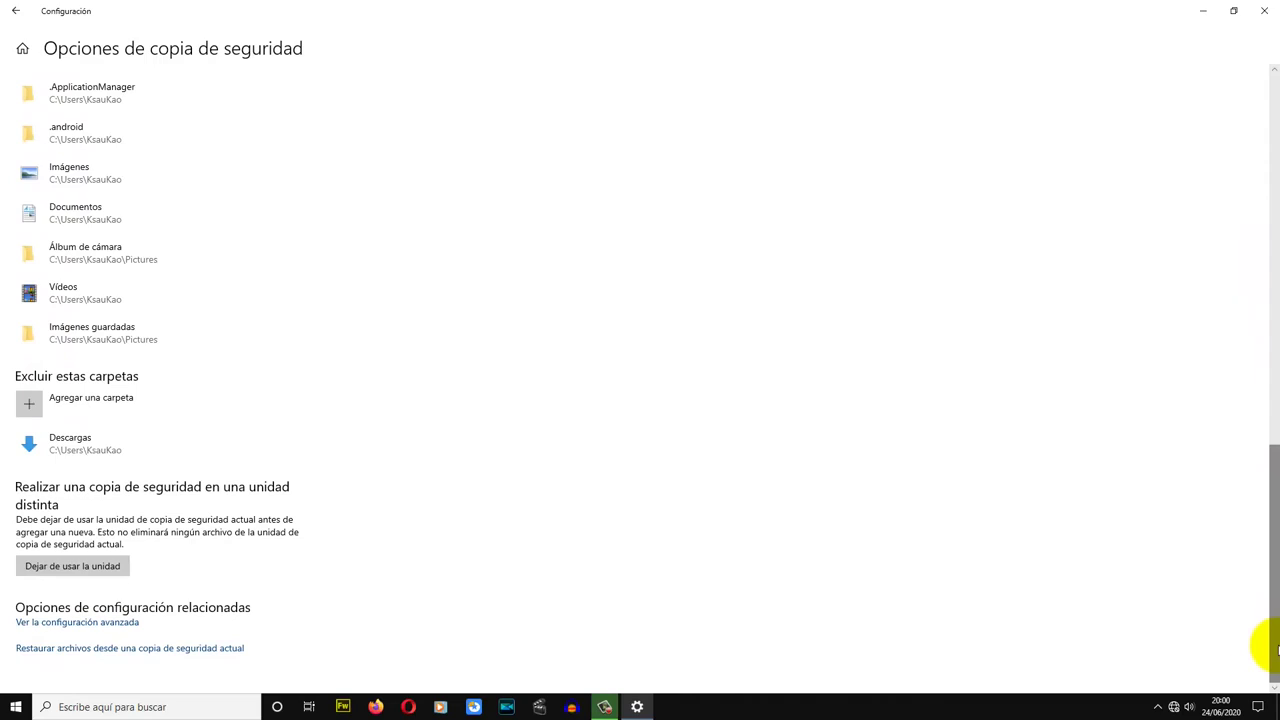
{"action": "left_click", "coordinate": [97, 624]}
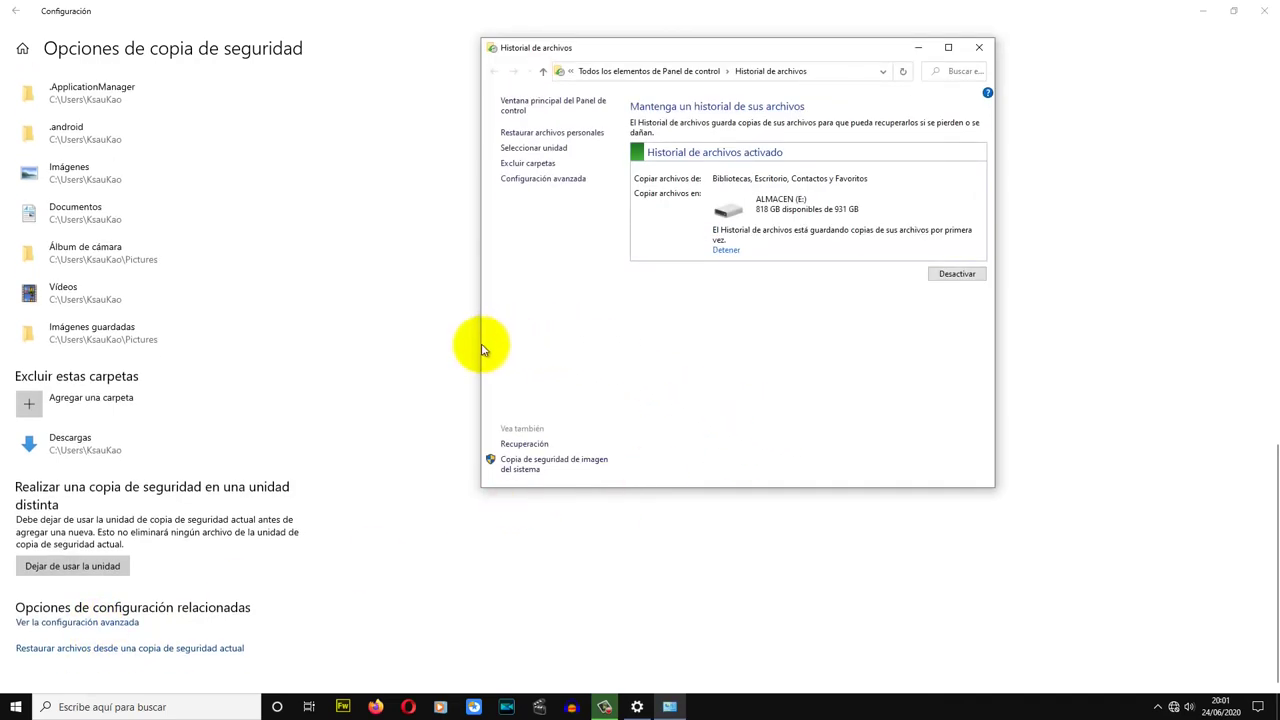
{"action": "left_click_drag", "start_coordinate": [481, 346], "coordinate": [300, 346]}
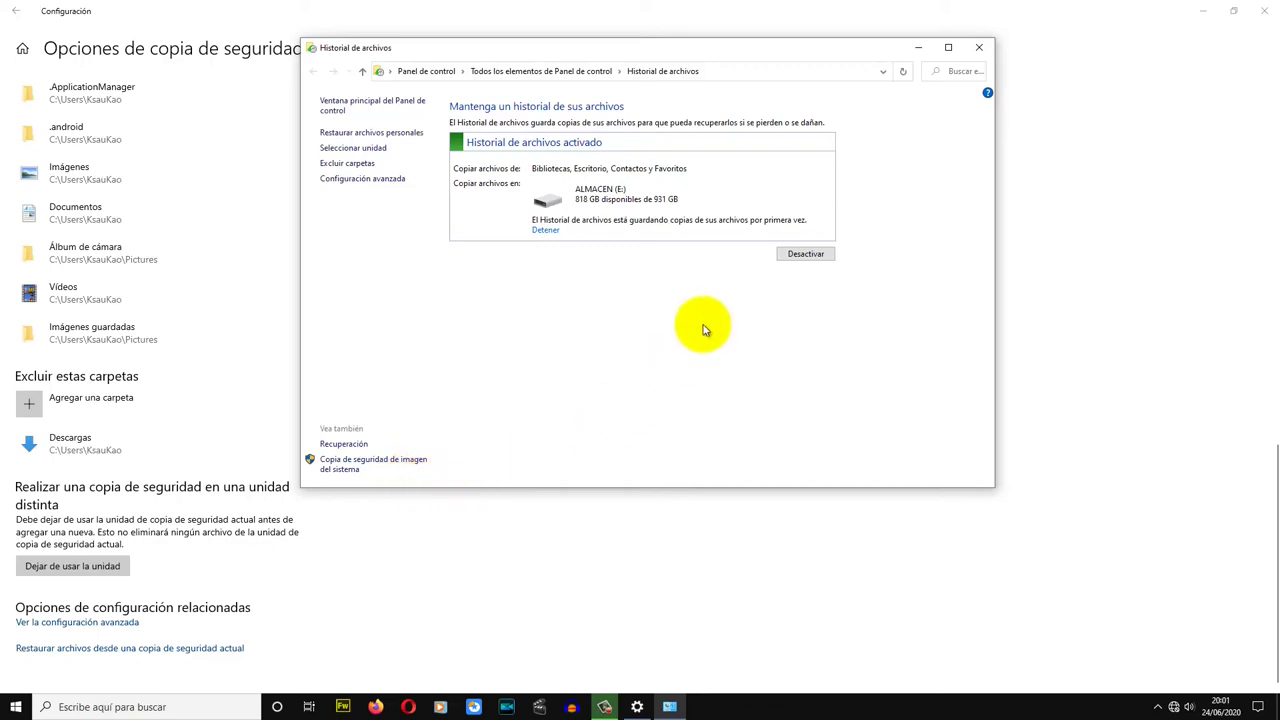
{"action": "left_click", "coordinate": [980, 50]}
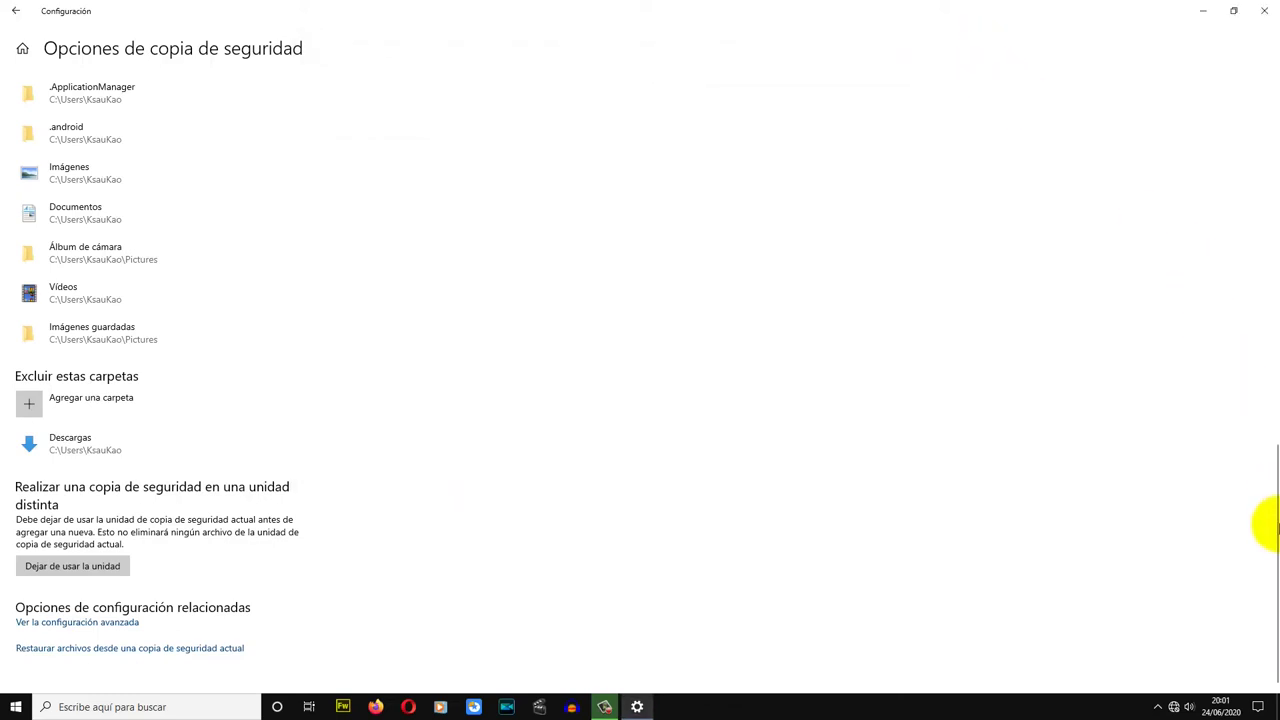
{"action": "left_click_drag", "start_coordinate": [1266, 486], "coordinate": [1266, 112]}
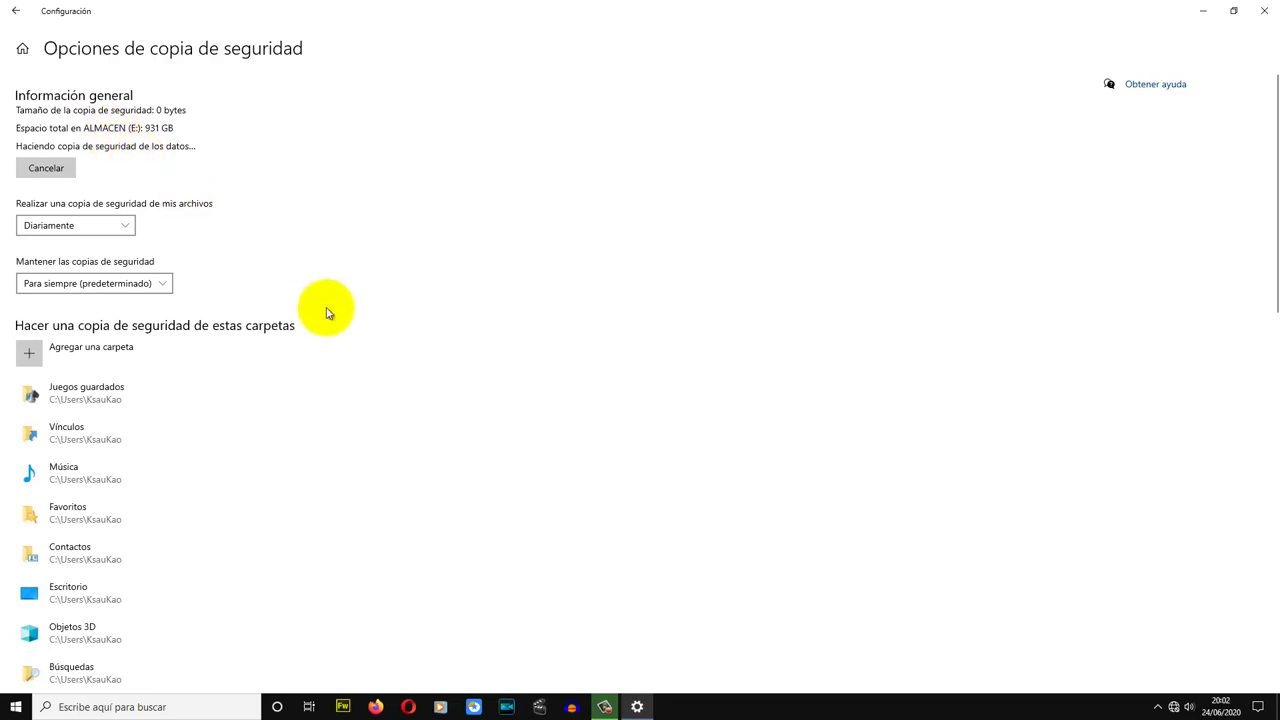
In File Explorer, inspect the computer's backup folder inside FileHistory on the ALMACEN (E:) drive, and close the window
{"action": "left_click", "coordinate": [17, 707]}
{"action": "left_click", "coordinate": [28, 583]}
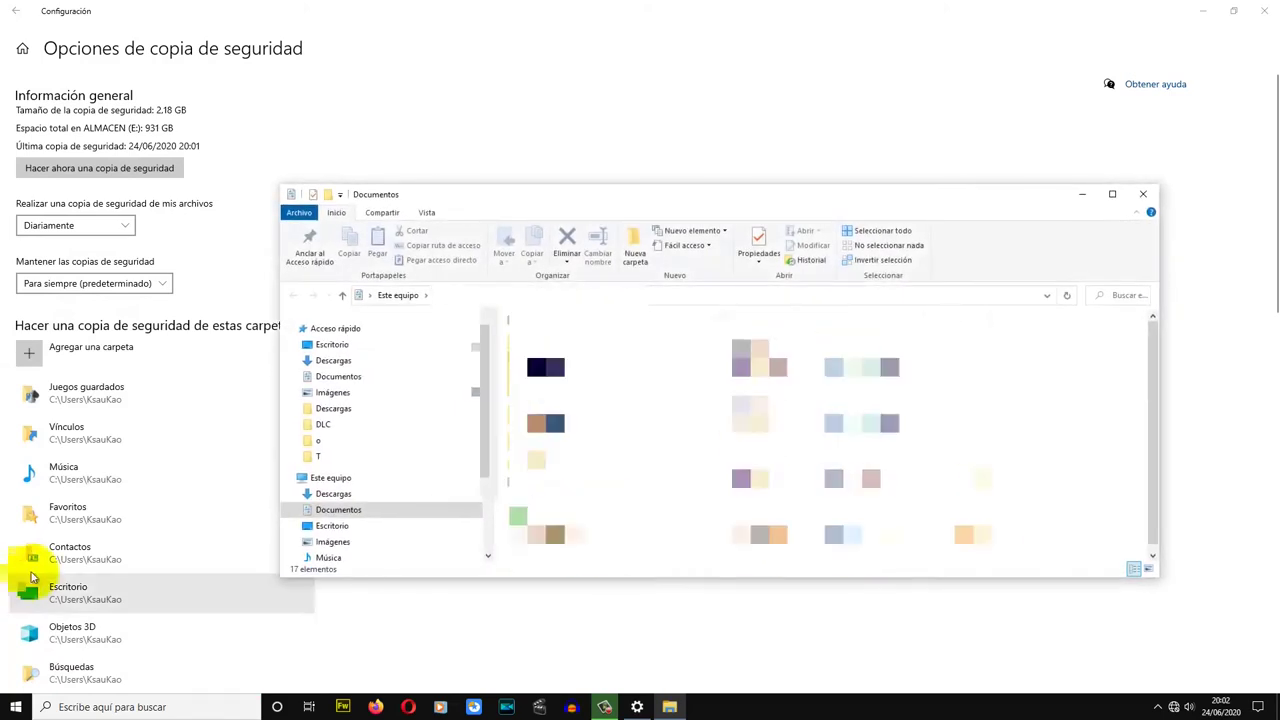
{"action": "left_click", "coordinate": [338, 480]}
{"action": "double_click", "coordinate": [880, 455]}
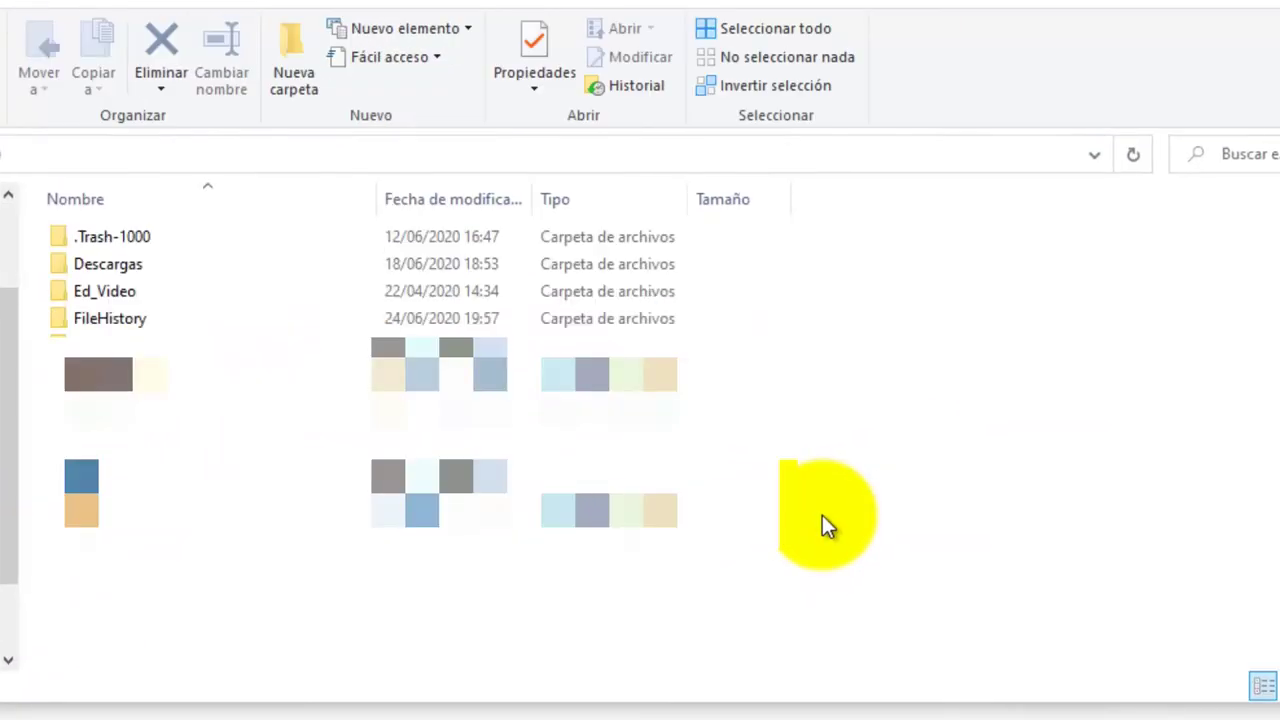
{"action": "double_click", "coordinate": [171, 320]}
{"action": "double_click", "coordinate": [131, 237]}
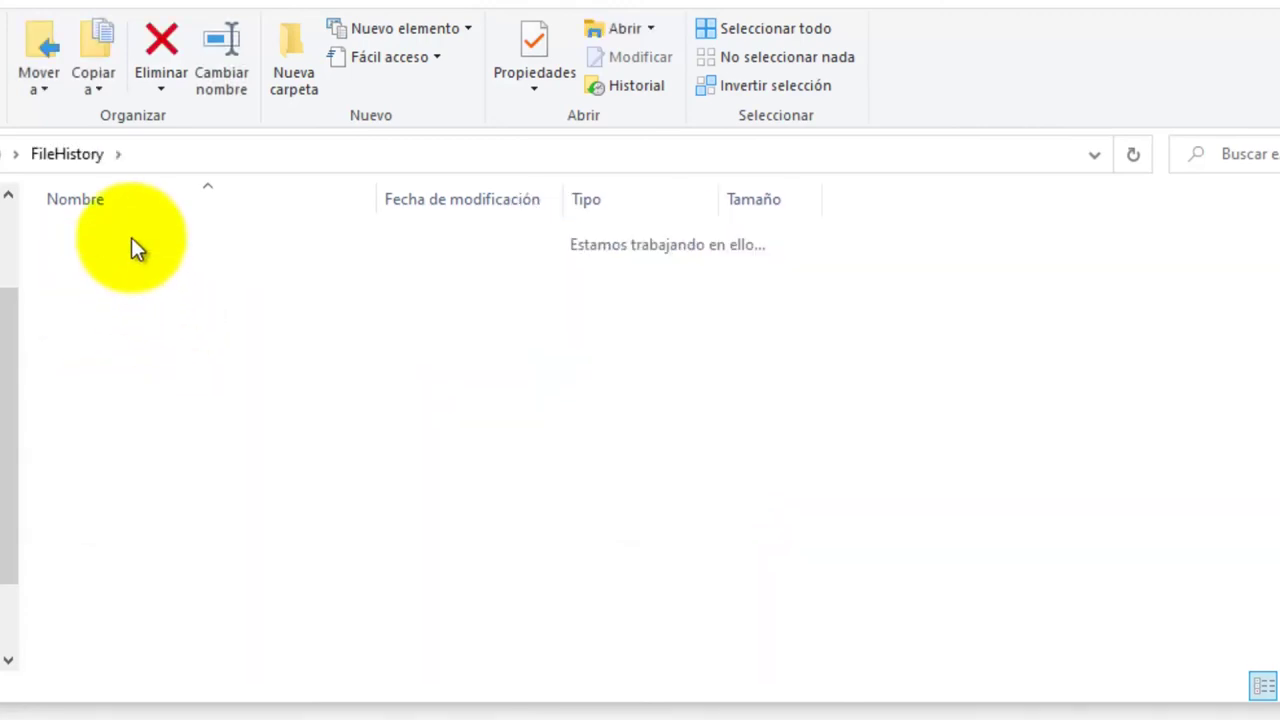
{"action": "double_click", "coordinate": [166, 248]}
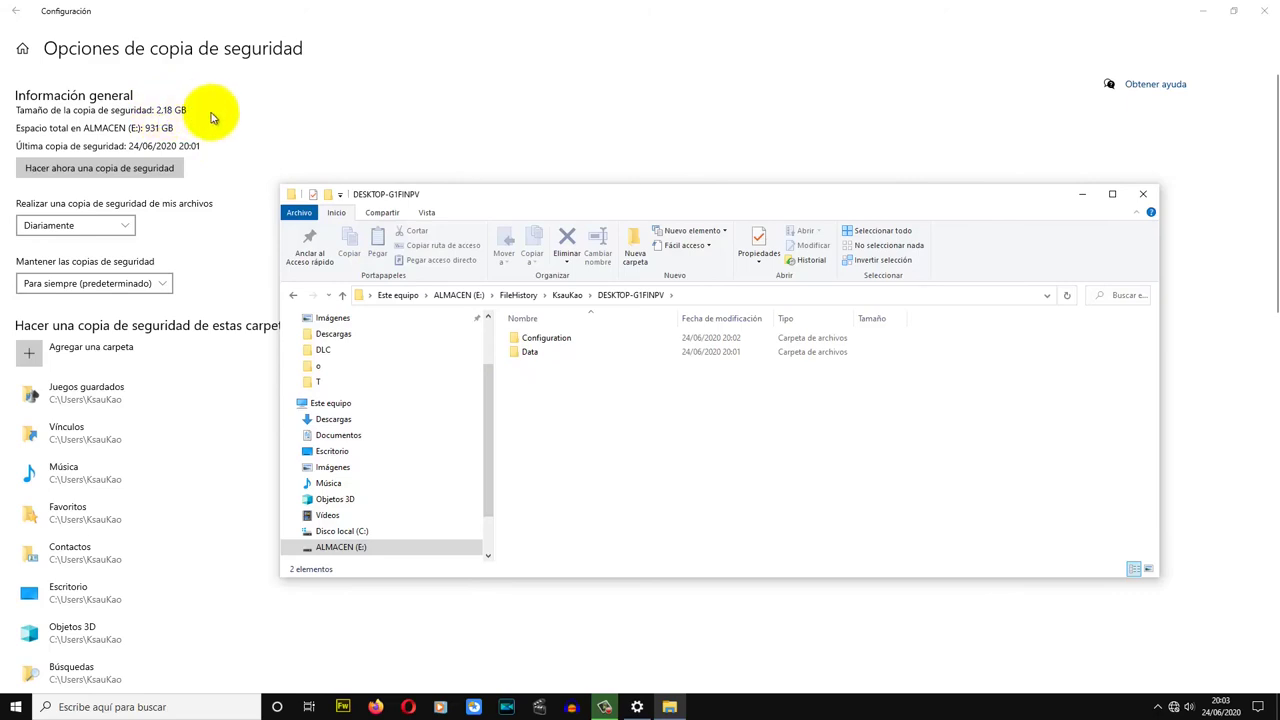
{"action": "left_click", "coordinate": [1145, 196]}
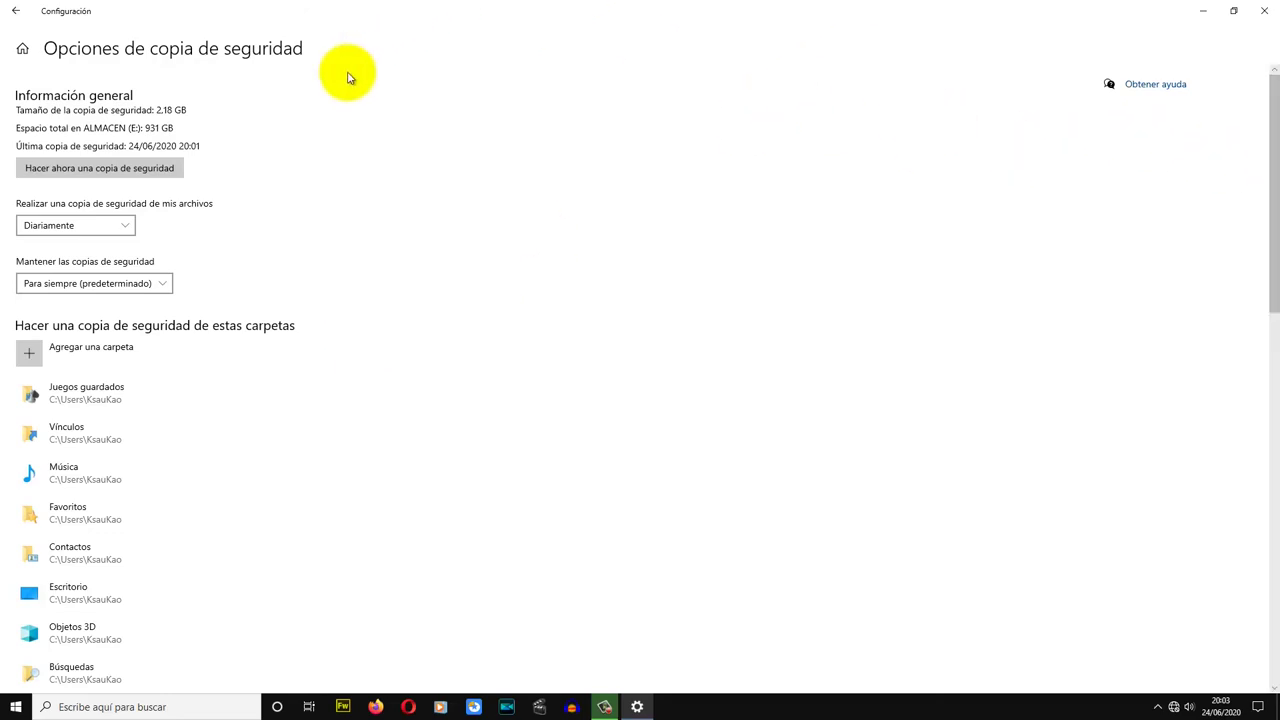
Review the drive options for a system repair disc in Copias de seguridad y restauración (Windows 7), and close all windows without creating it
{"action": "left_click", "coordinate": [15, 12]}
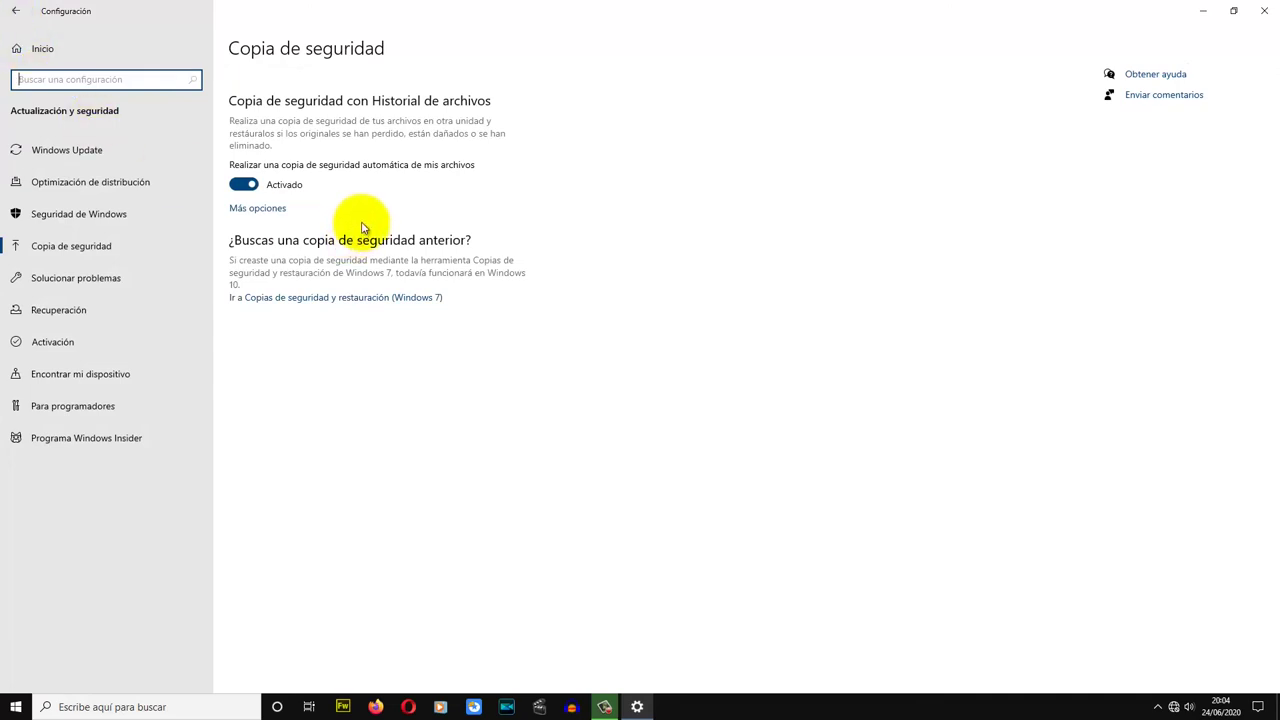
{"action": "left_click", "coordinate": [340, 298]}
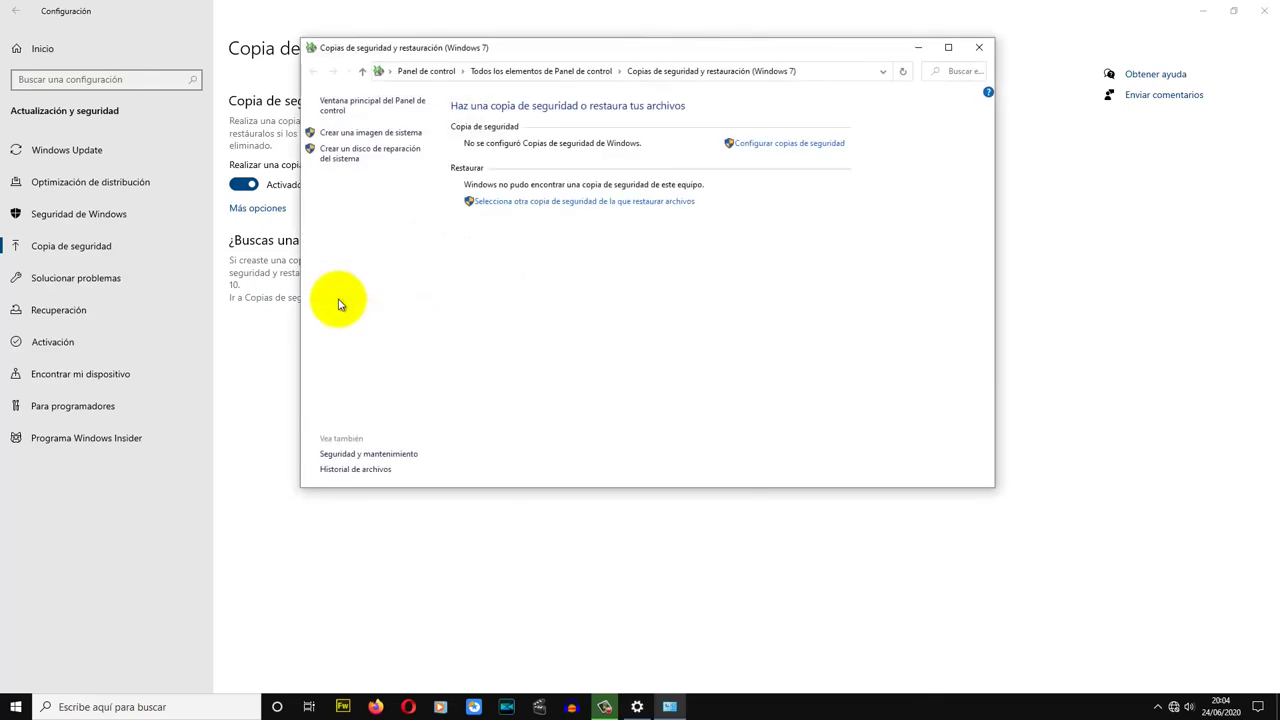
{"action": "left_click", "coordinate": [340, 157]}
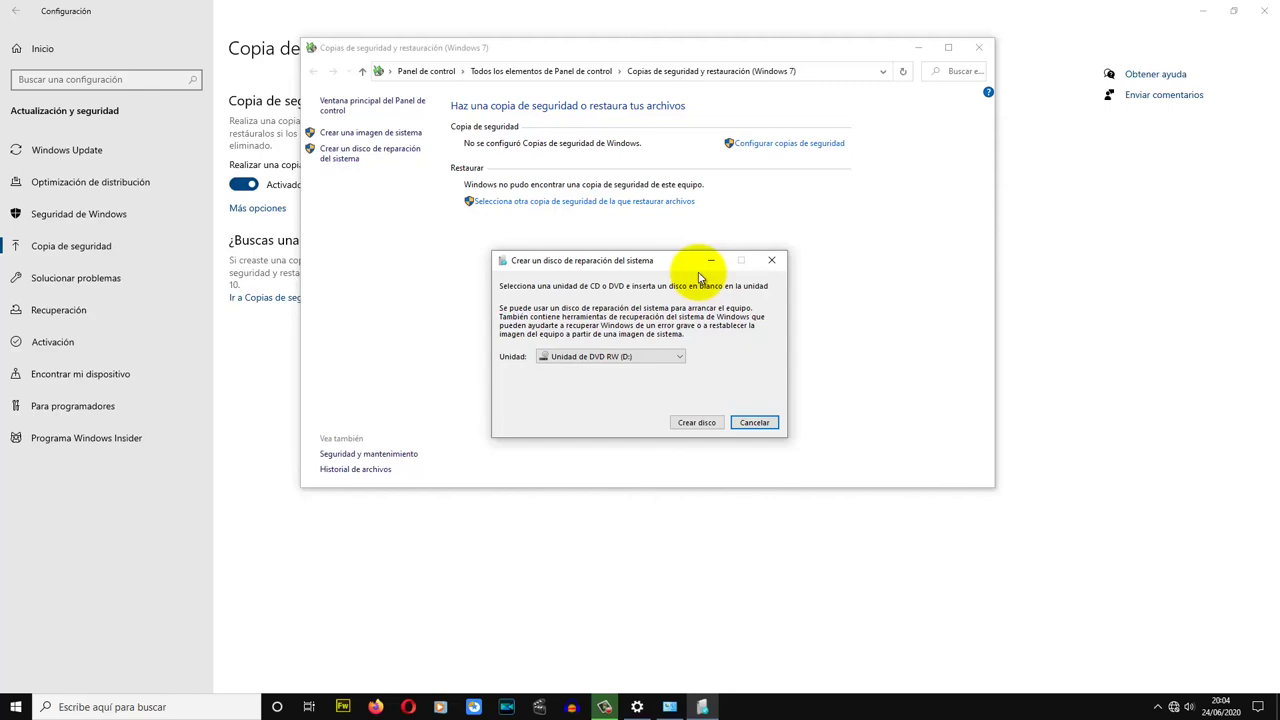
{"action": "left_click", "coordinate": [680, 358]}
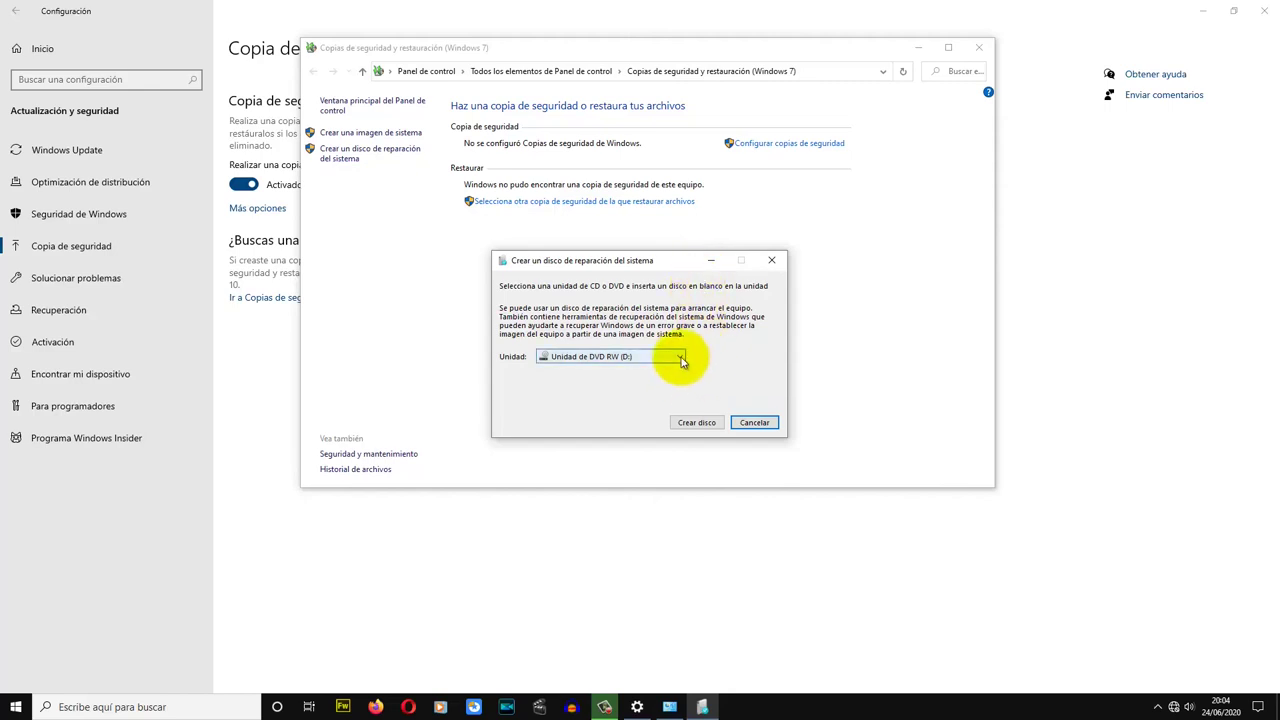
{"action": "left_click", "coordinate": [680, 358]}
{"action": "left_click", "coordinate": [680, 362]}
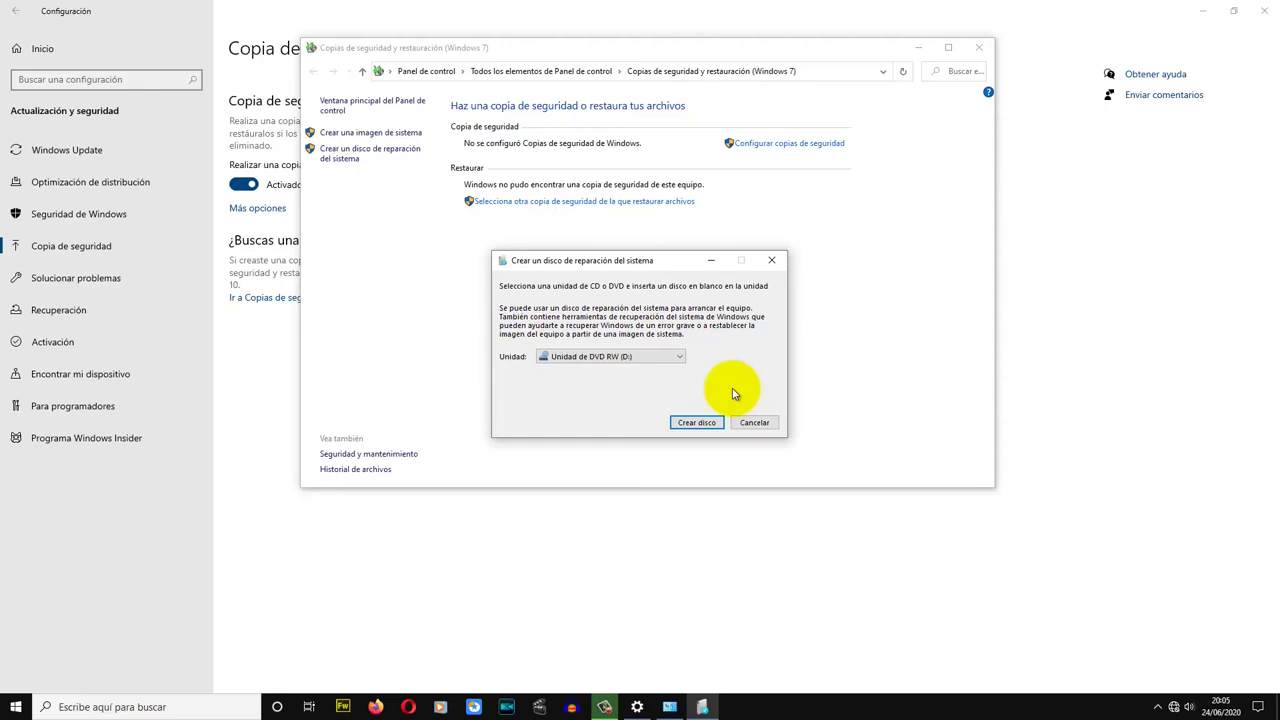
{"action": "left_click", "coordinate": [770, 260]}
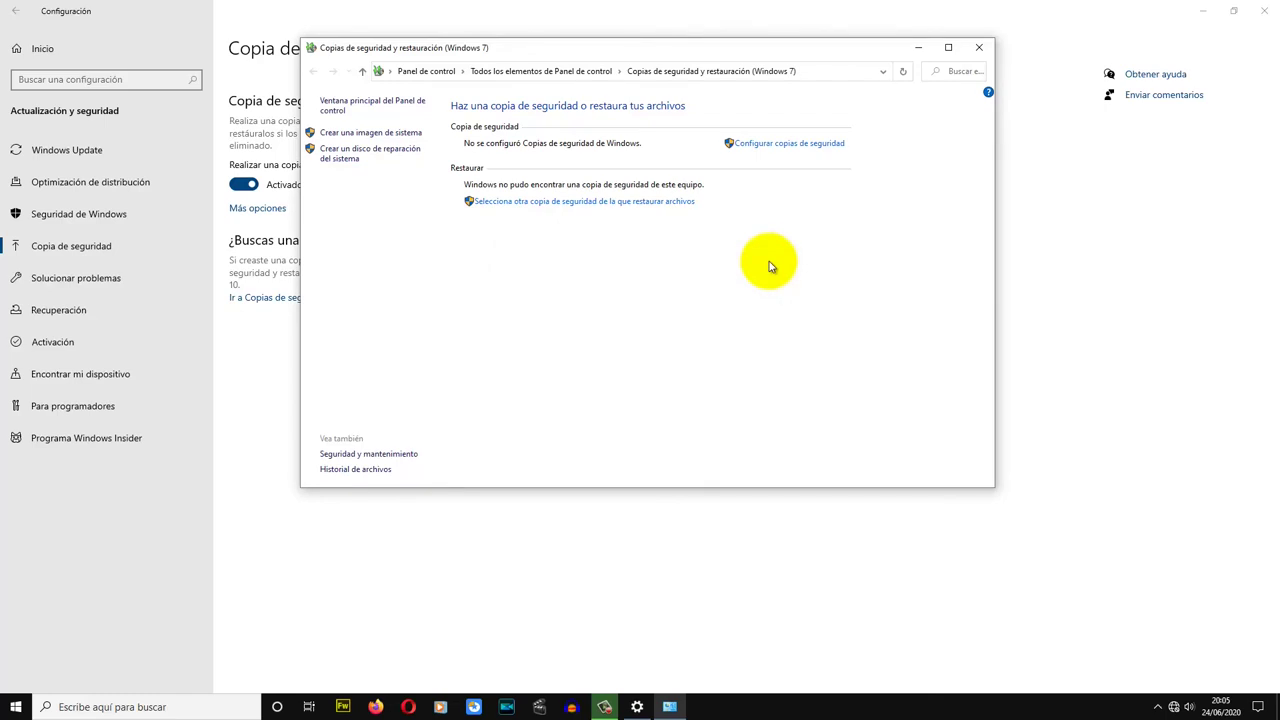
{"action": "left_click", "coordinate": [980, 52]}
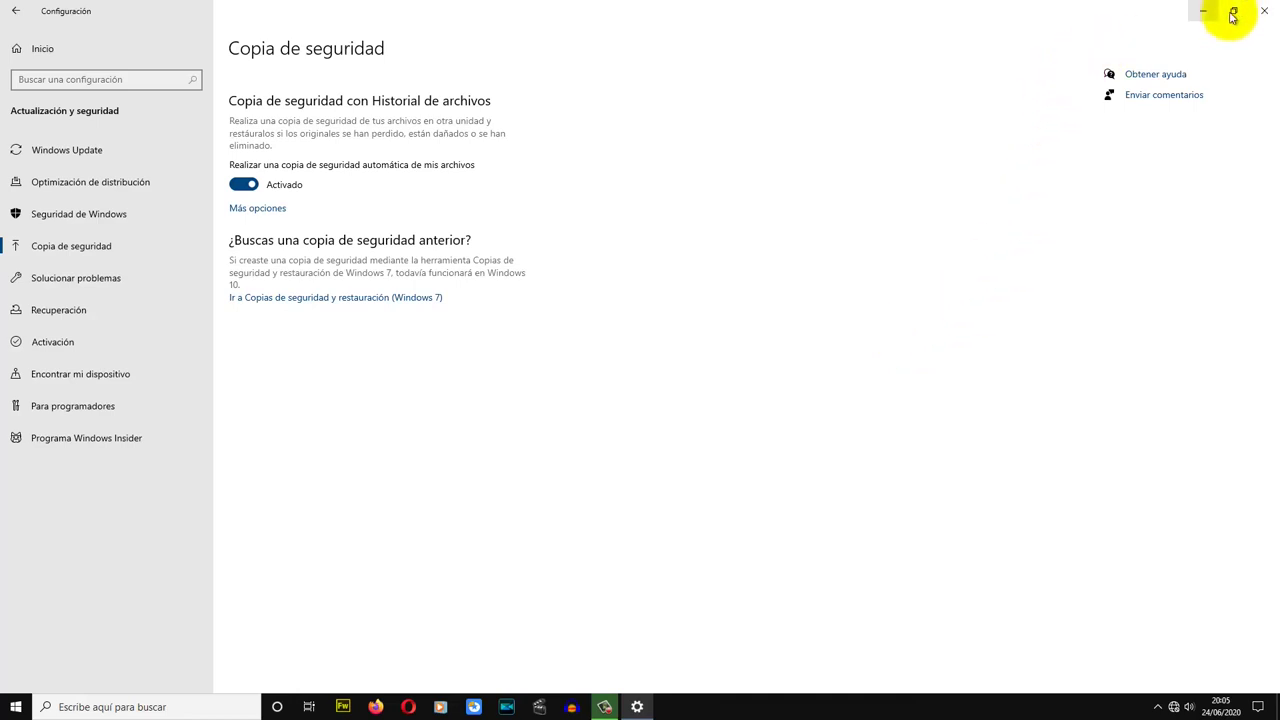
{"action": "left_click", "coordinate": [1264, 10]}
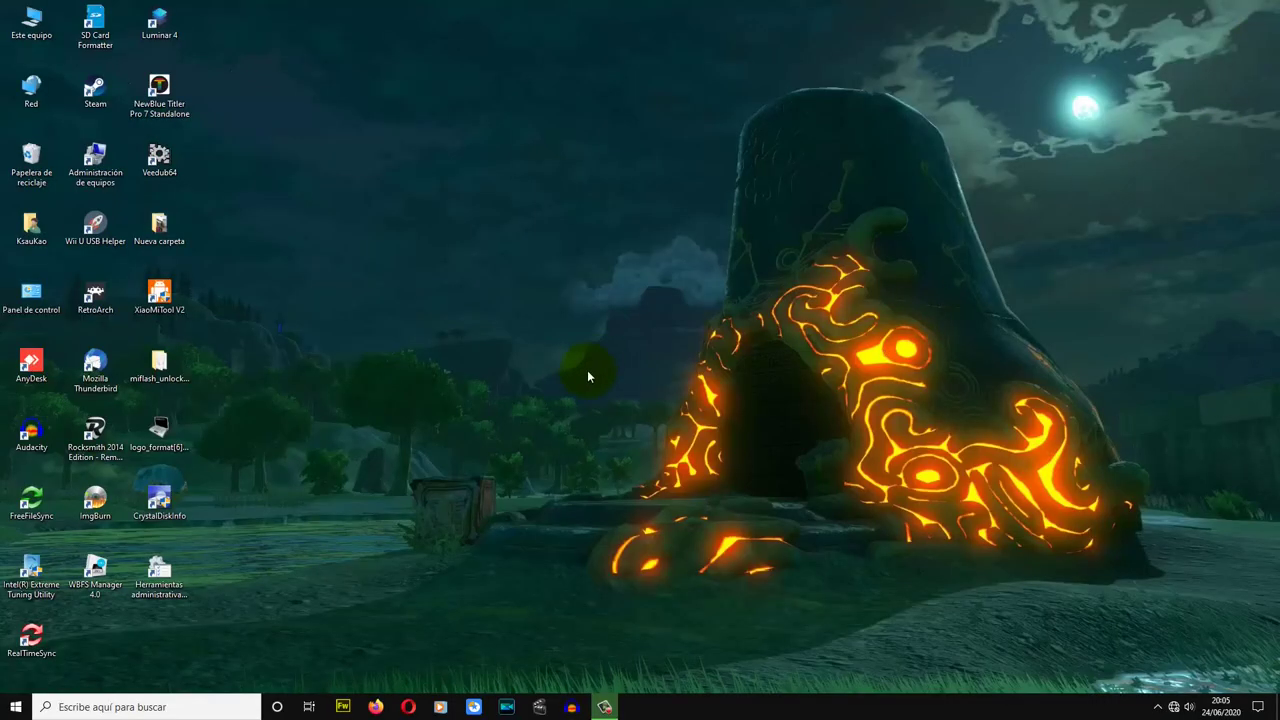